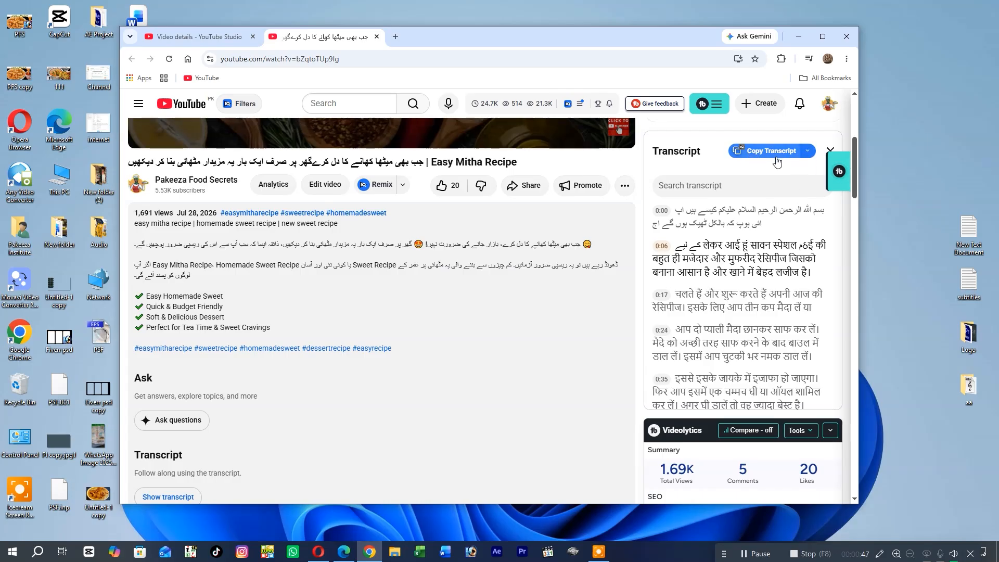
- Copy the video's transcript with timestamps and send it to the Subtitle chat in ChatGPT with the message "here is the script>"
left_click(807, 152)
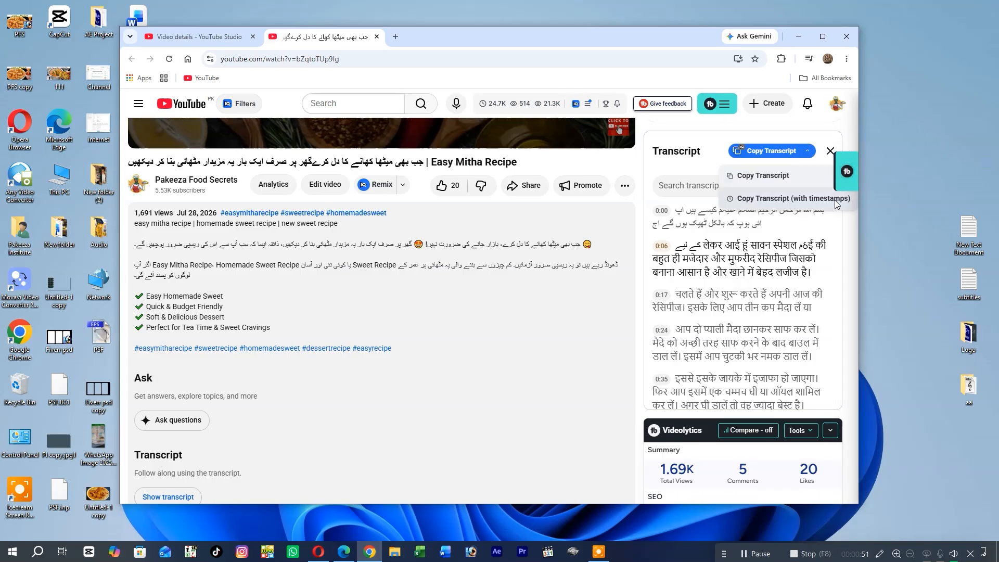
left_click(763, 200)
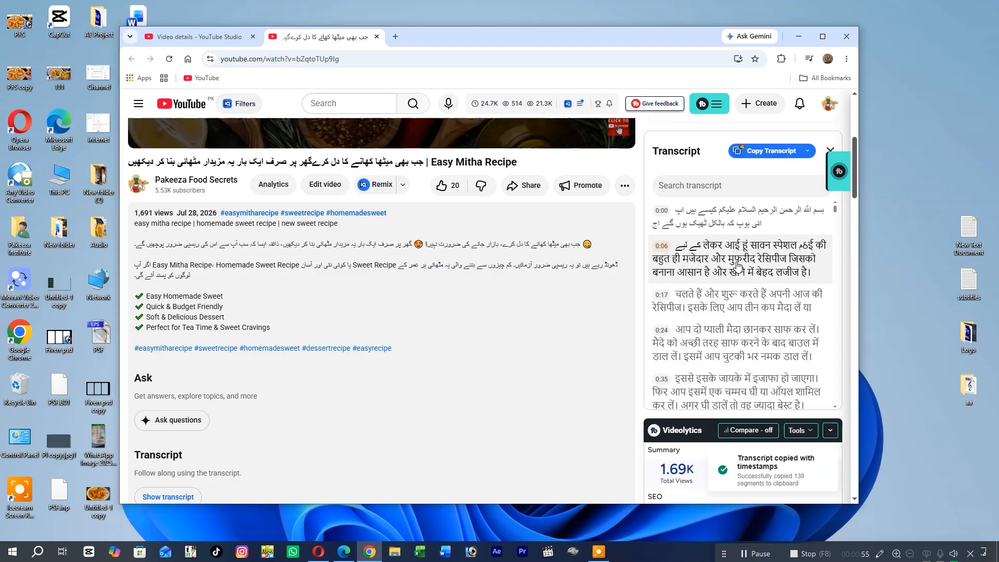
left_click(344, 552)
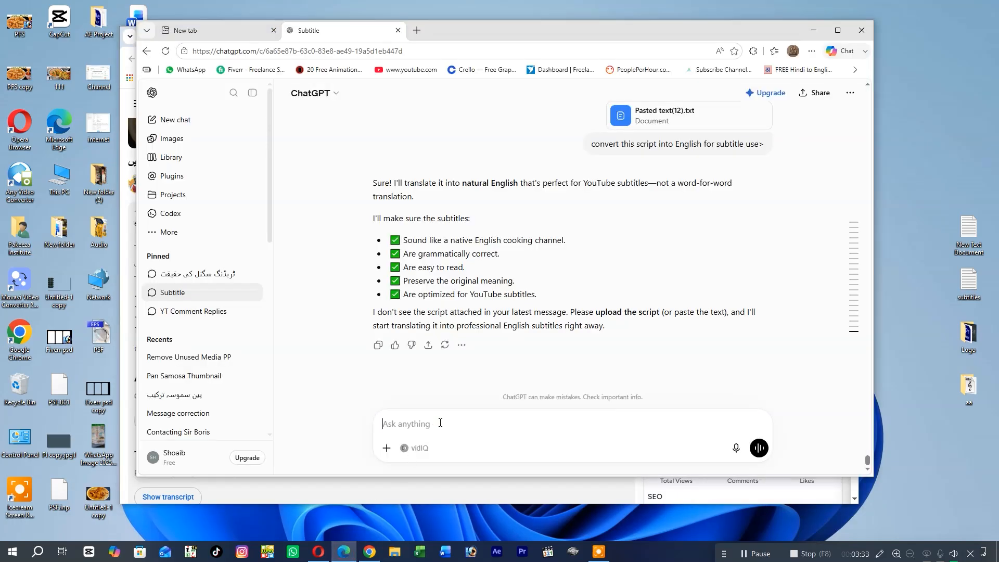
type("here is the script>")
key("ctrl+v")
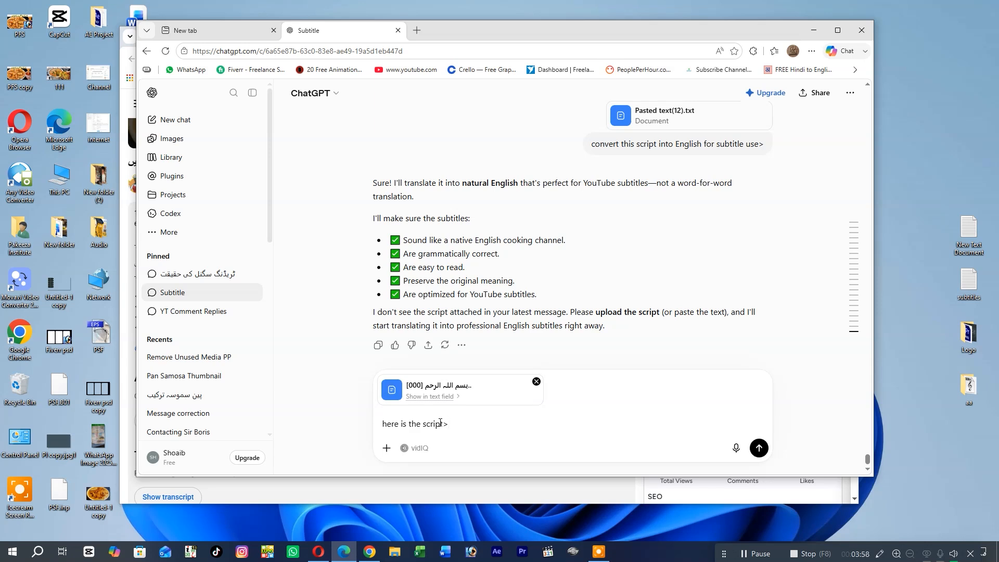
key("Return")
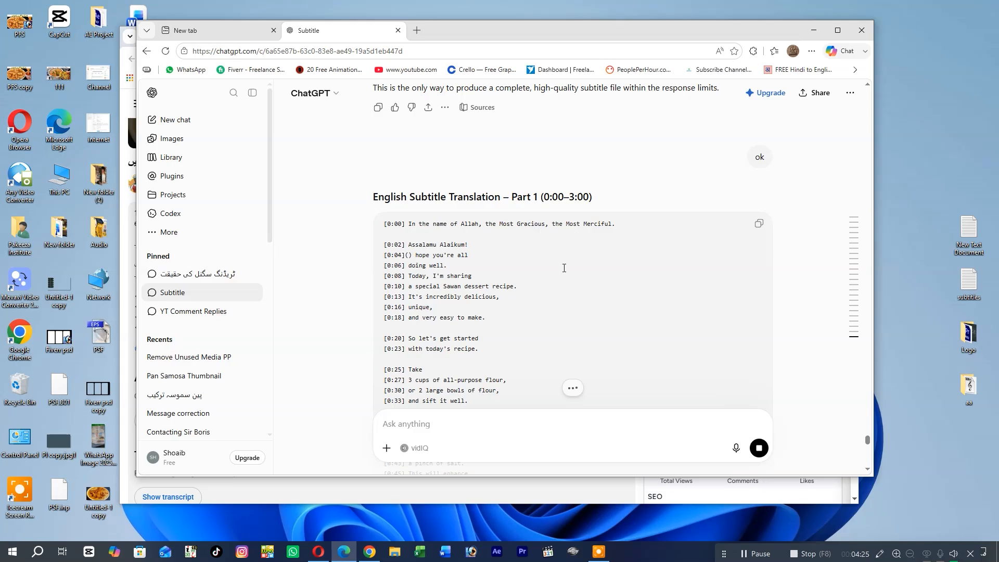
- Review the Part 1 English subtitle translation and request Part 2 with the message "next"
scroll(564, 268, "down", 20)
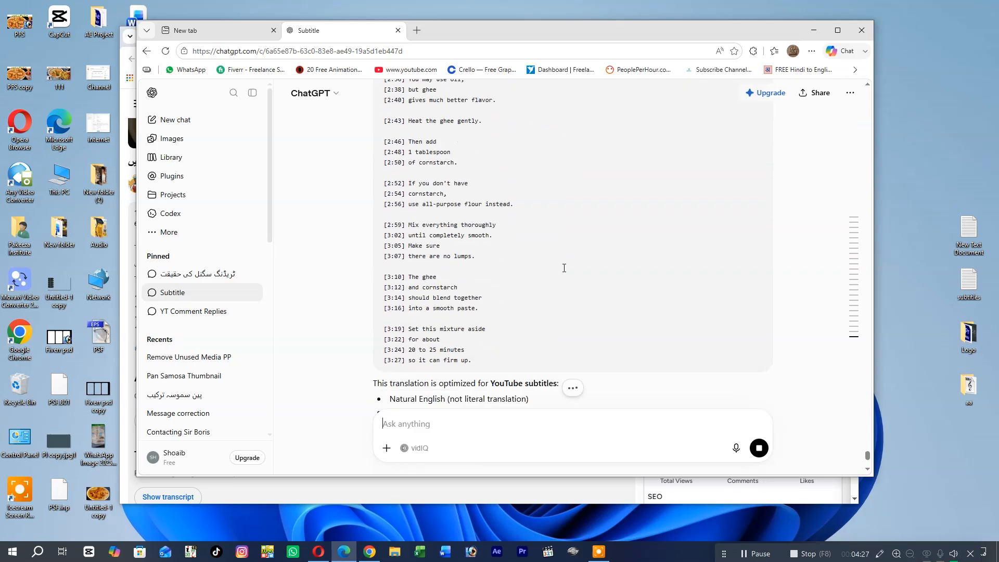
scroll(563, 268, "down", 4)
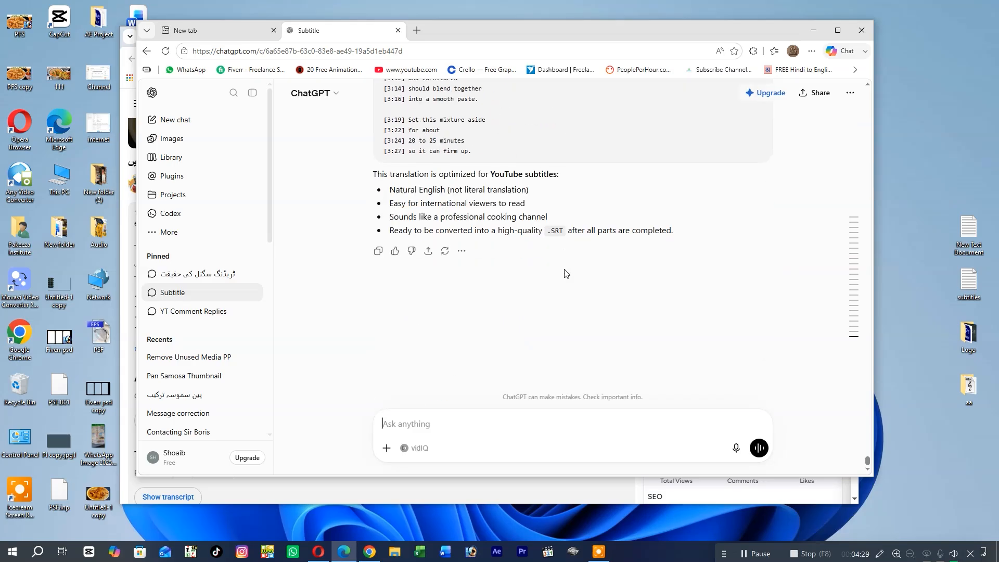
scroll(543, 279, "up", 4)
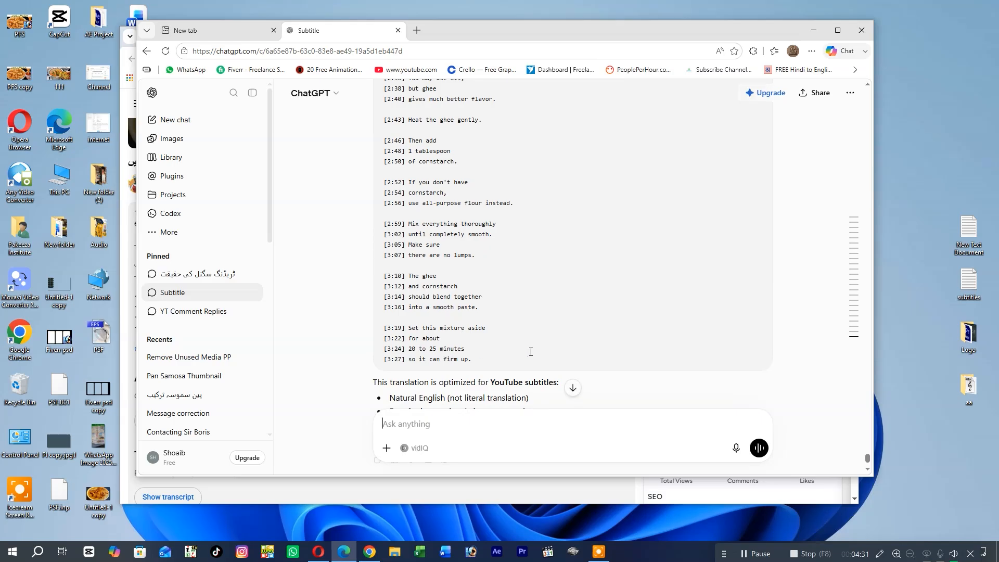
scroll(505, 353, "down", 2)
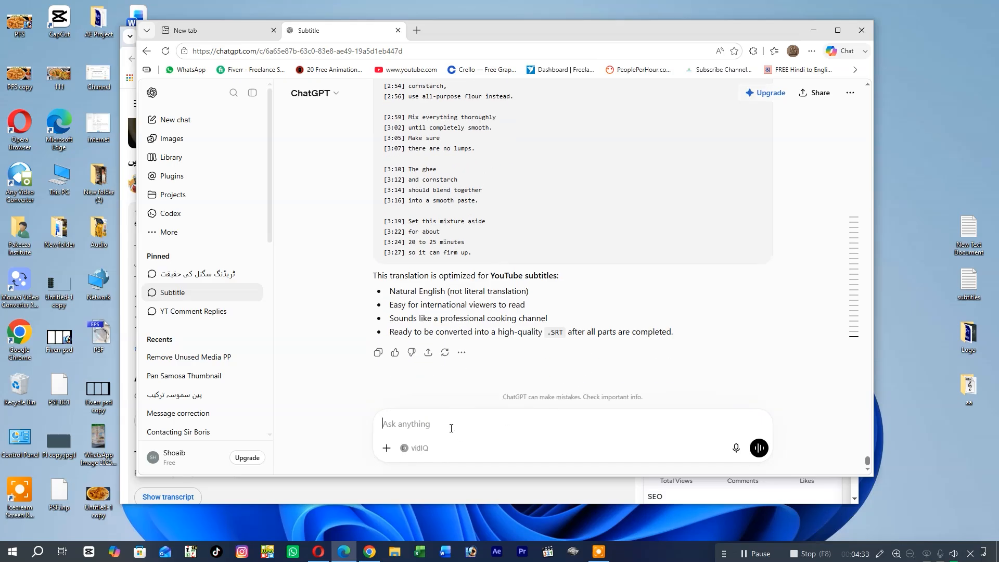
type("next")
key("Return")
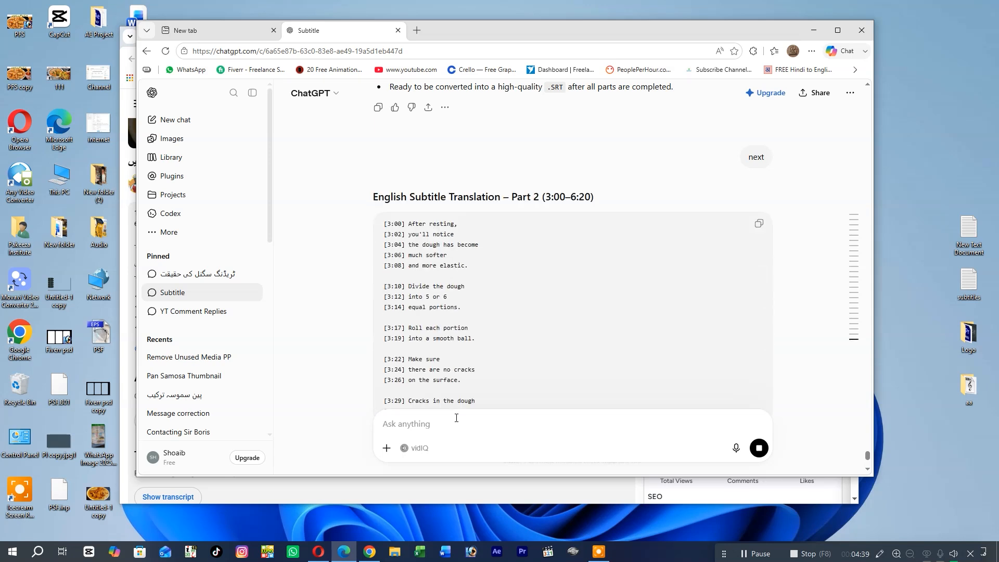
- Request the further parts of the English translation by sending "next" three more times
type("ne")
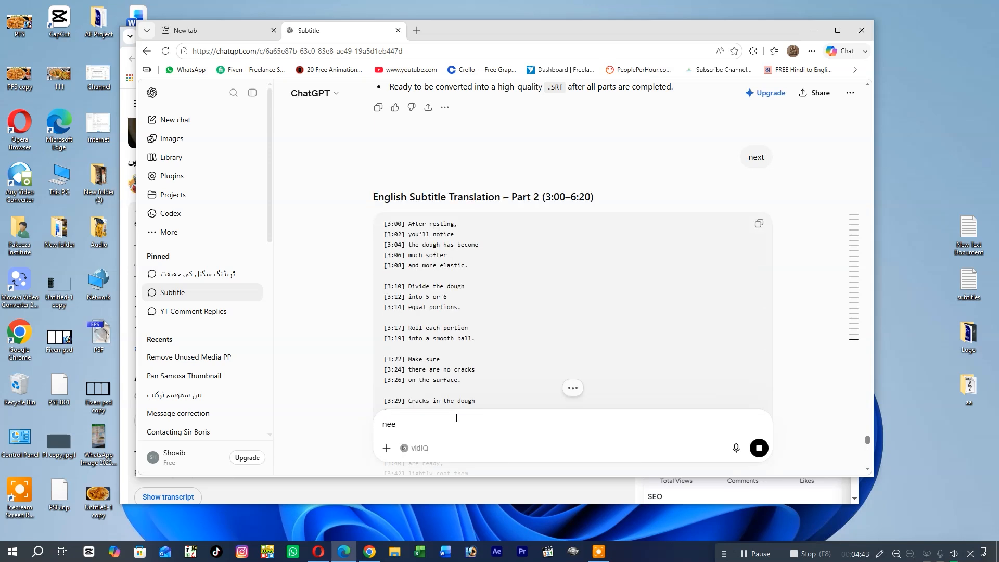
type("xt")
key("Return")
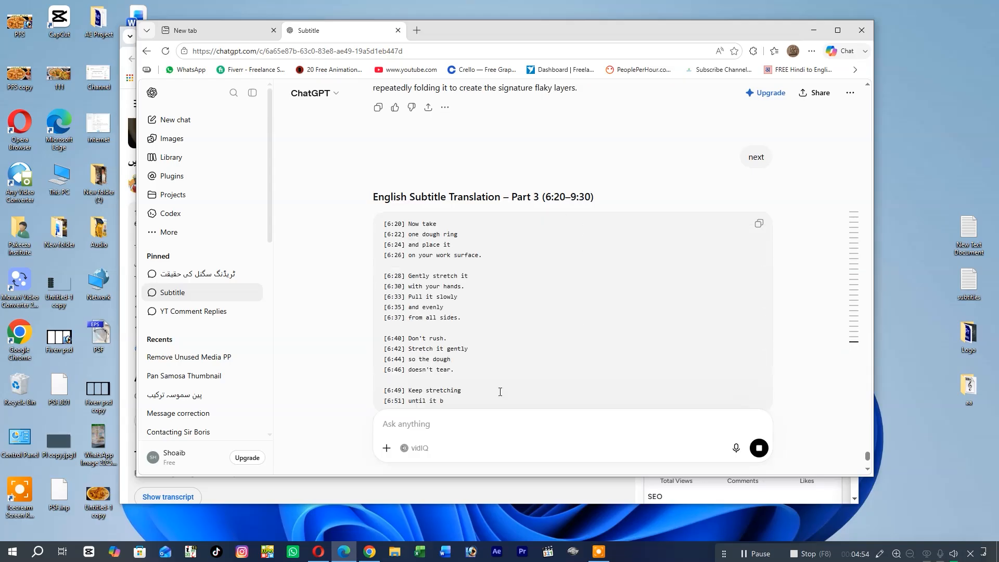
type("next")
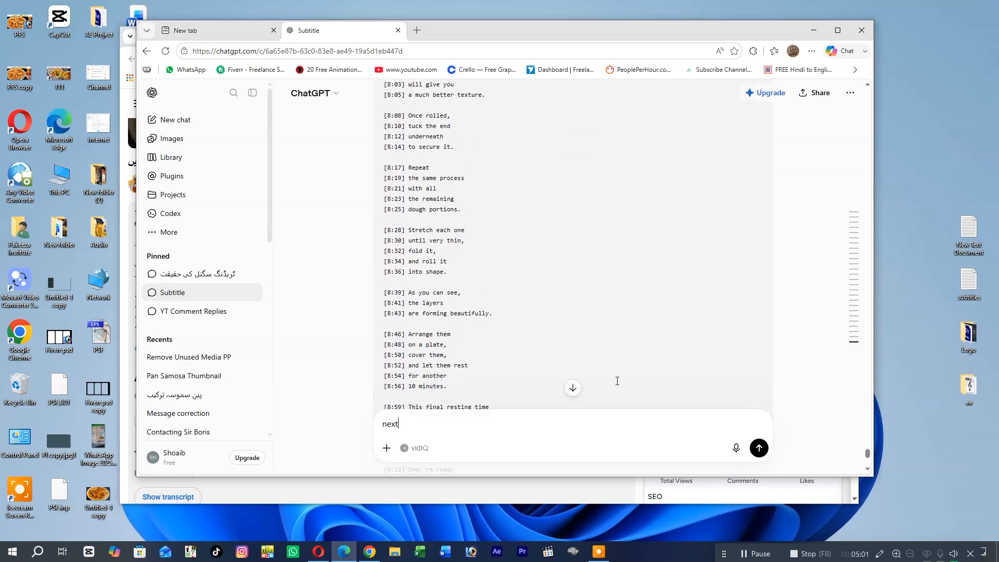
left_click(759, 448)
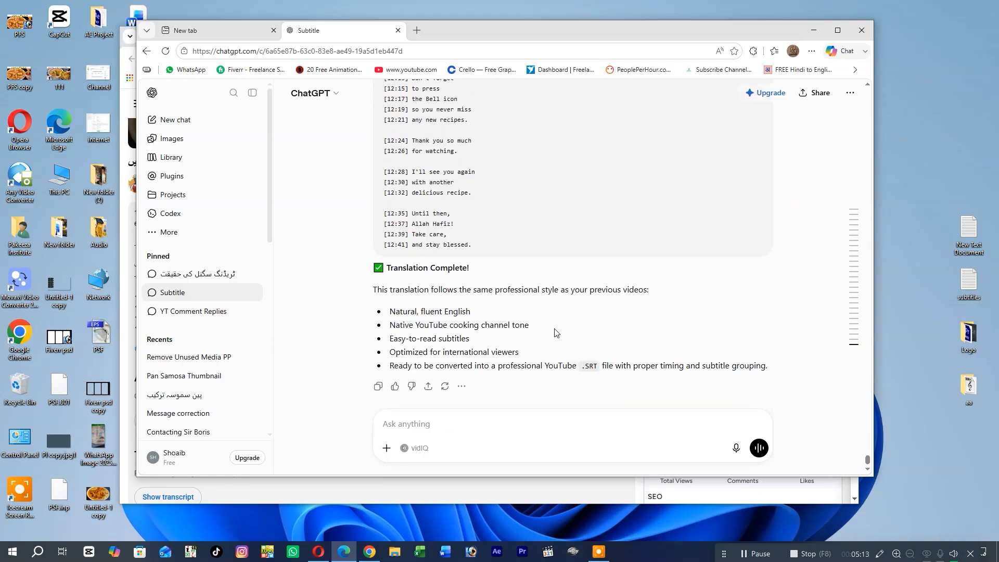
type("next")
key("Return")
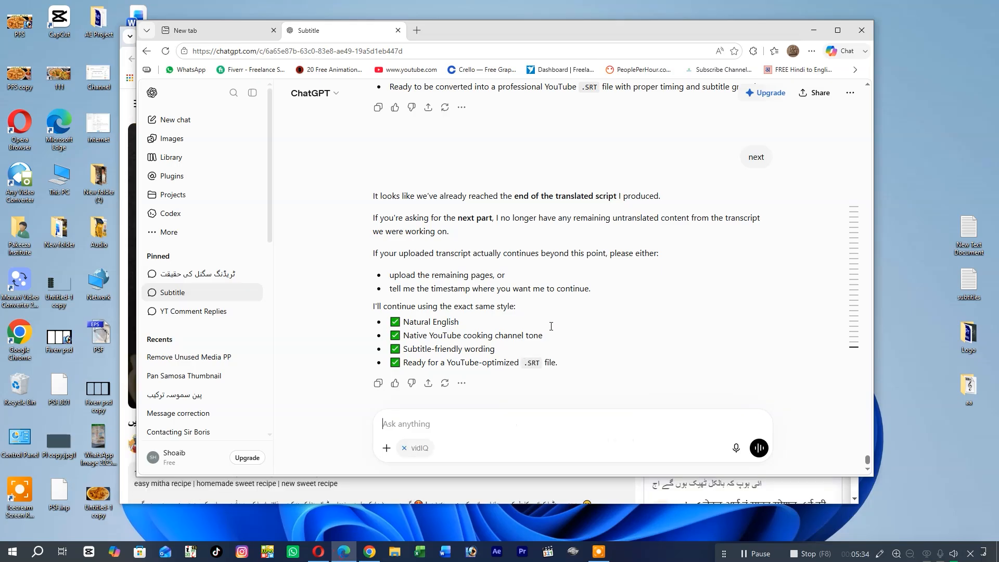
- Copy the Part 3 (6:20–9:30) translation and append it to the subtitles file in Notepad
scroll(551, 327, "up", 3)
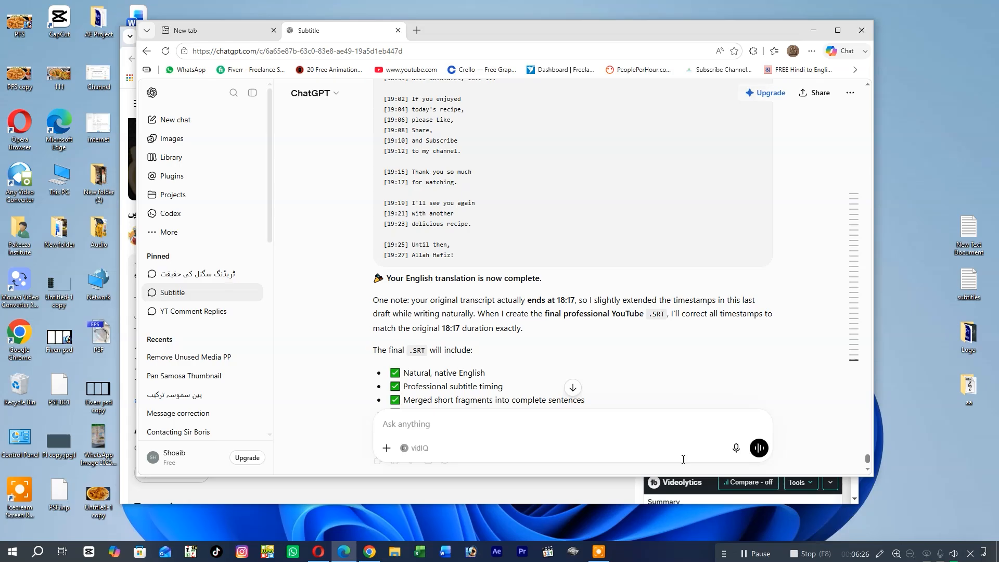
scroll(544, 313, "up", 15)
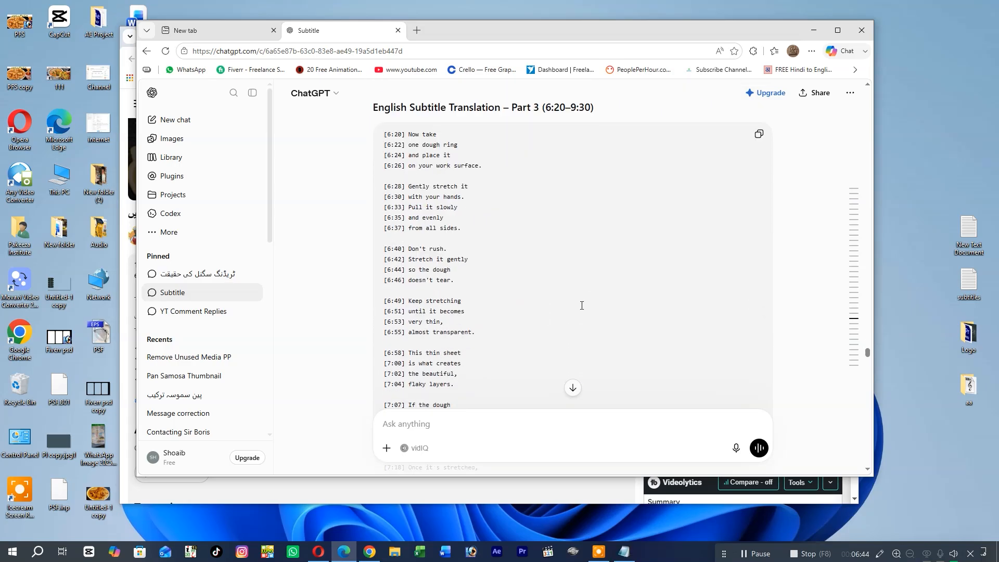
left_click(760, 134)
key("alt+Tab")
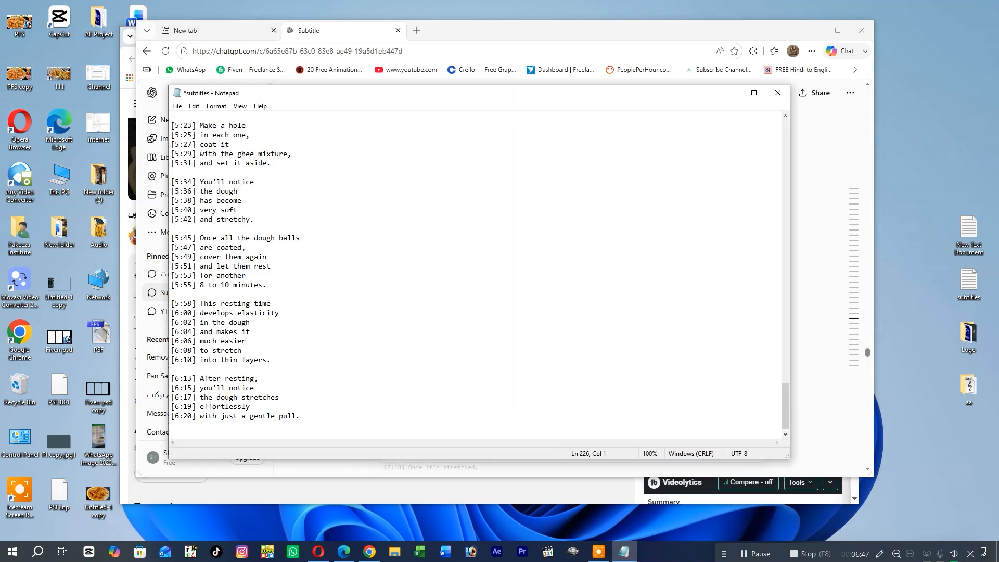
key("ctrl+v")
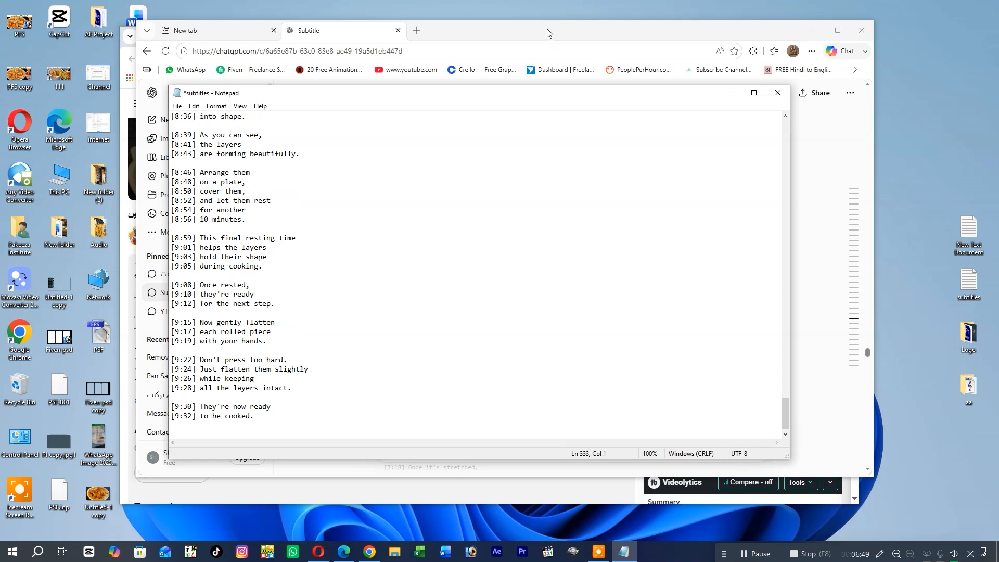
- Copy the Part 4 (9:30–End) translation from the chat and append it to the subtitles text file
left_click(546, 31)
scroll(615, 285, "down", 15)
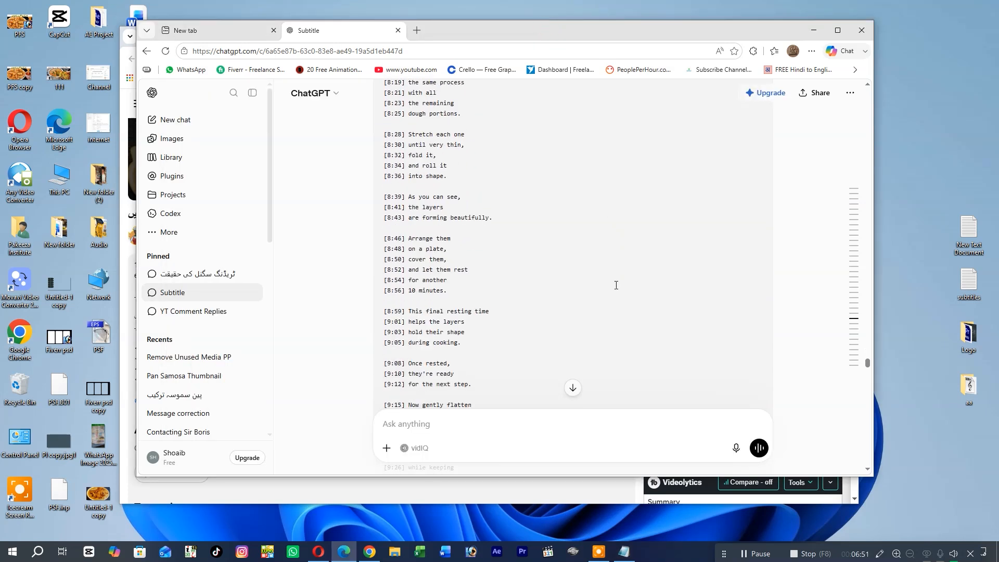
left_click(758, 237)
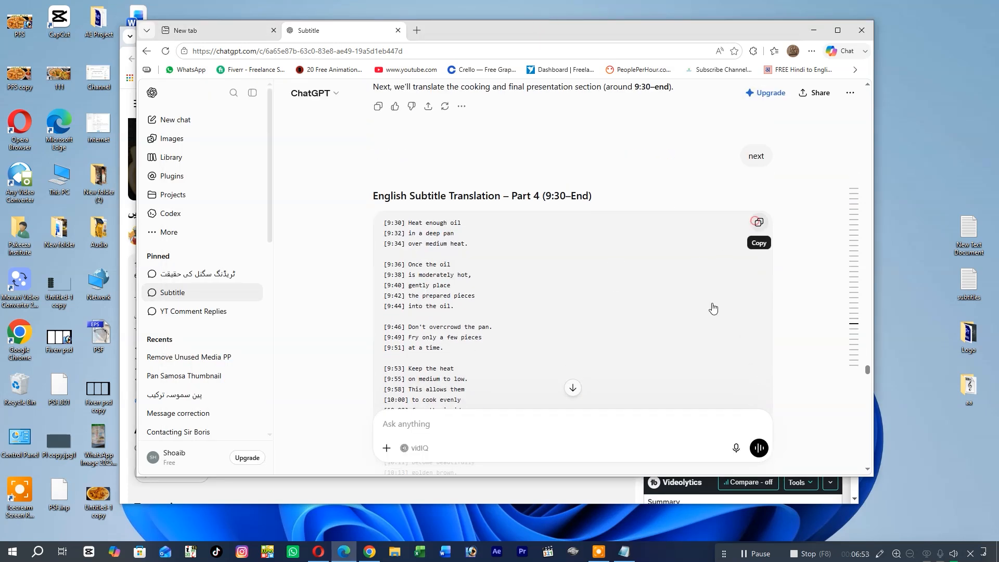
left_click(624, 551)
key("ctrl+v")
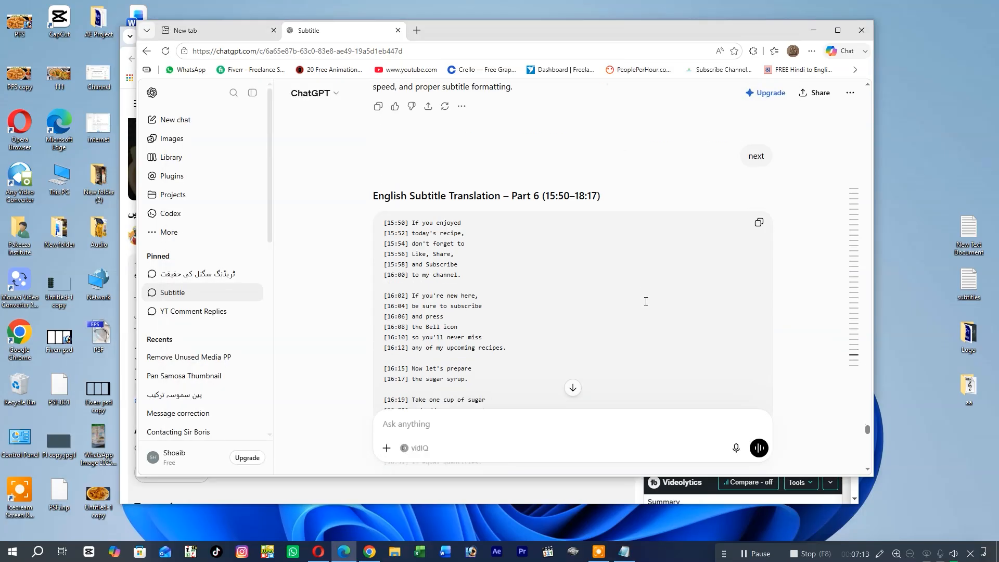
- Append the Part 6 (15:50–18:17) translation to the subtitles text file, and save and close the file
left_click(758, 222)
scroll(647, 284, "down", 10)
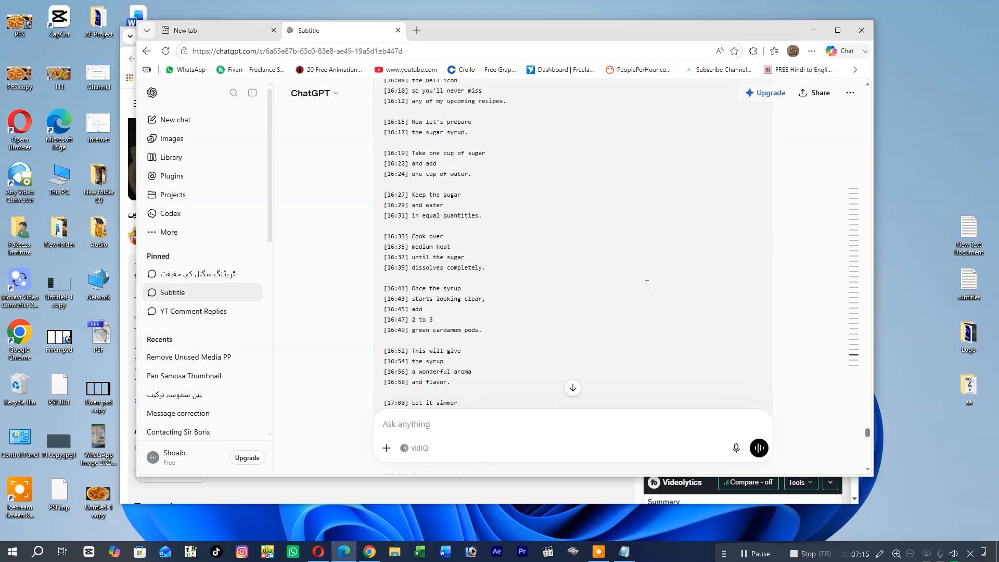
scroll(647, 284, "down", 13)
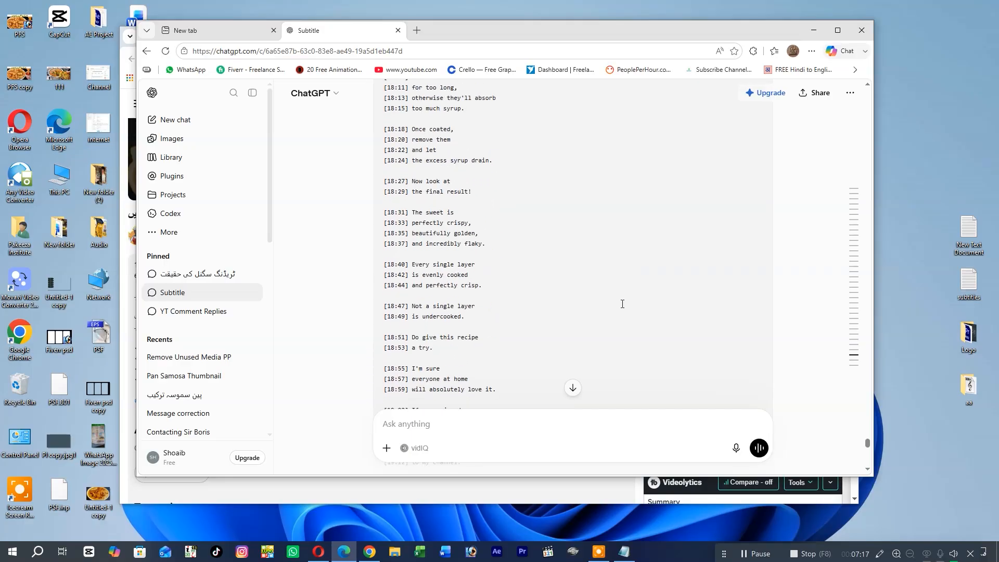
scroll(581, 319, "down", 4)
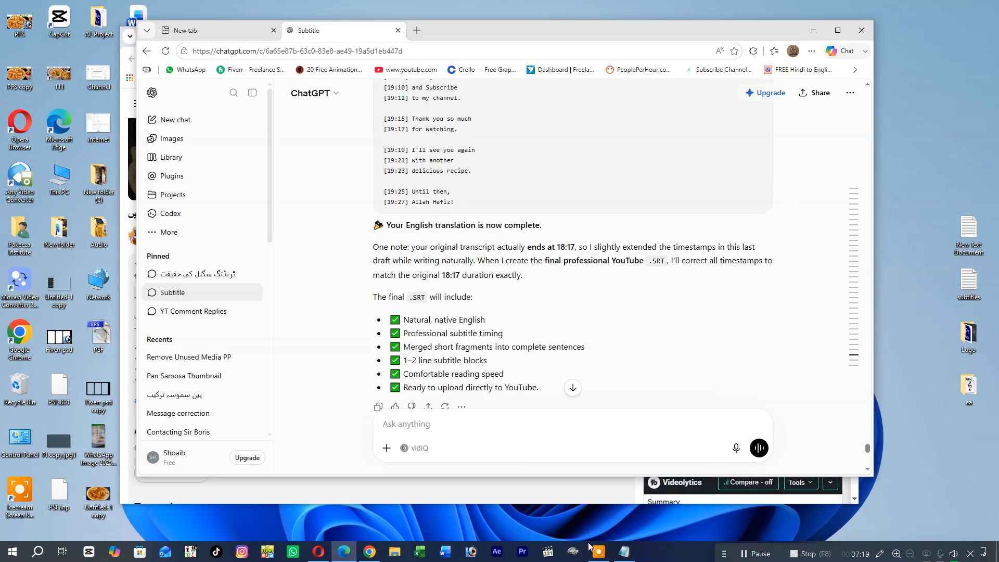
left_click(624, 551)
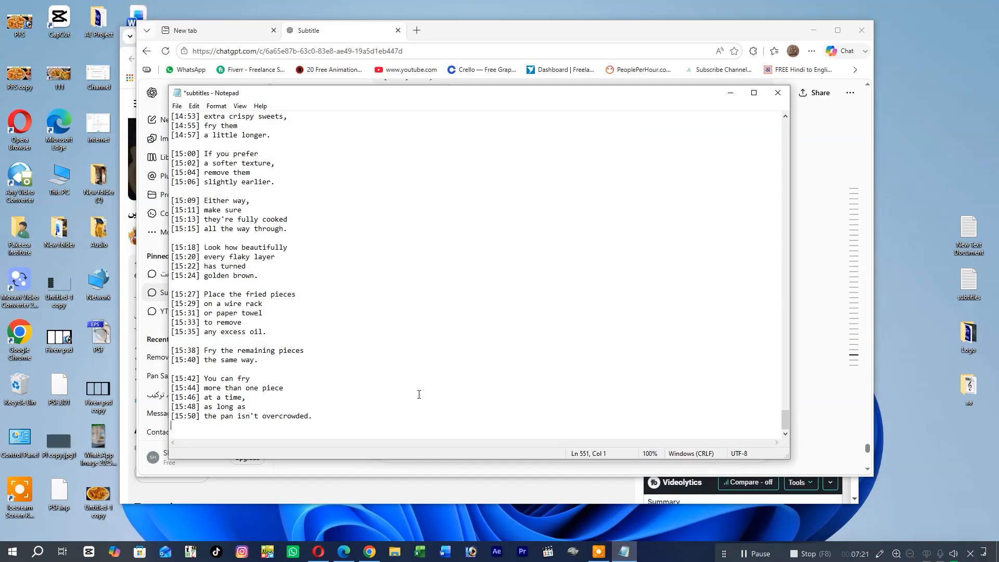
key("ctrl+v")
left_click(778, 93)
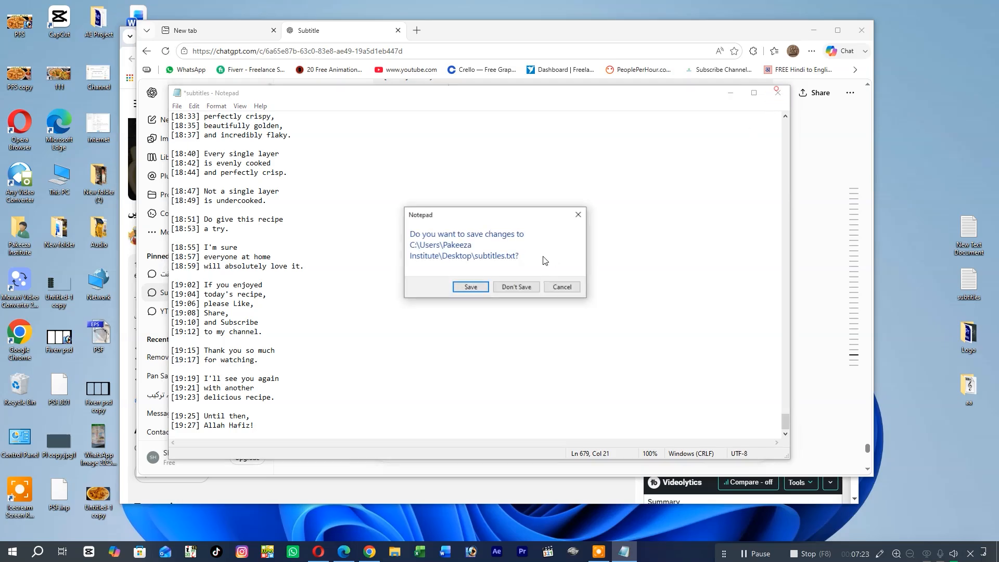
left_click(472, 287)
- Attach subtitles.txt from the desktop to the ChatGPT chat and send it with the message "here is the text file for >SRT"
scroll(654, 394, "down", 5)
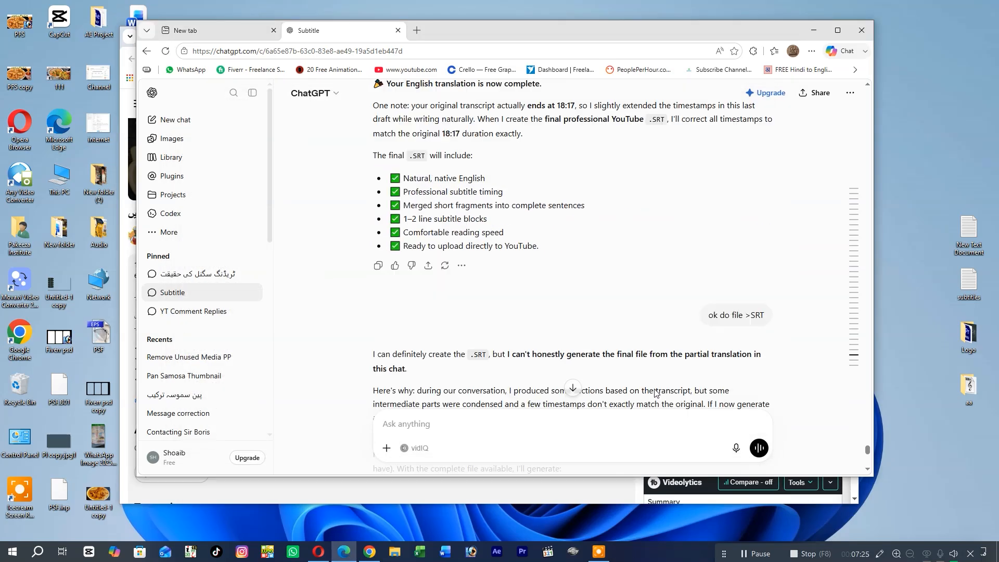
left_click_drag(967, 281, 444, 420)
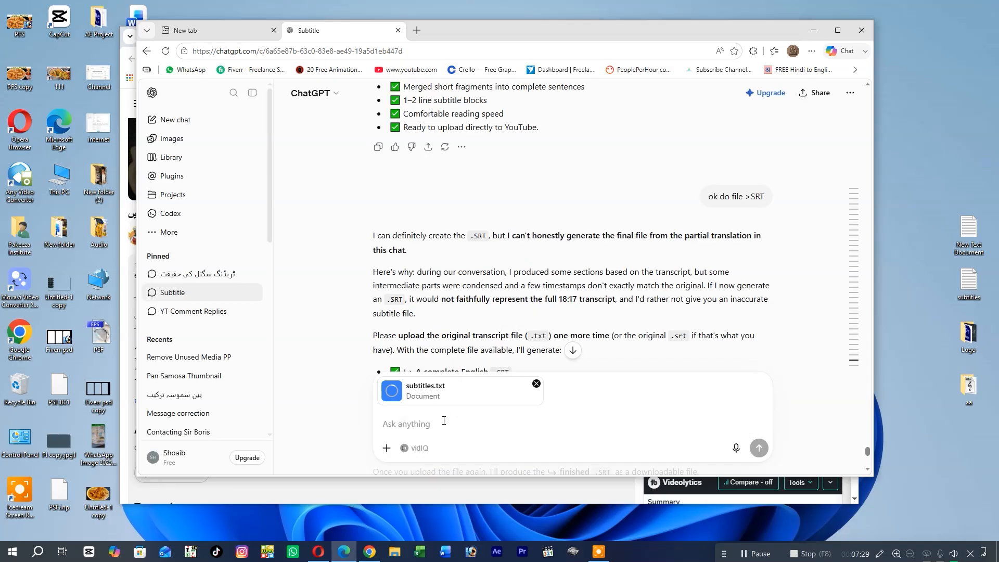
type("here is the text file for >SRT")
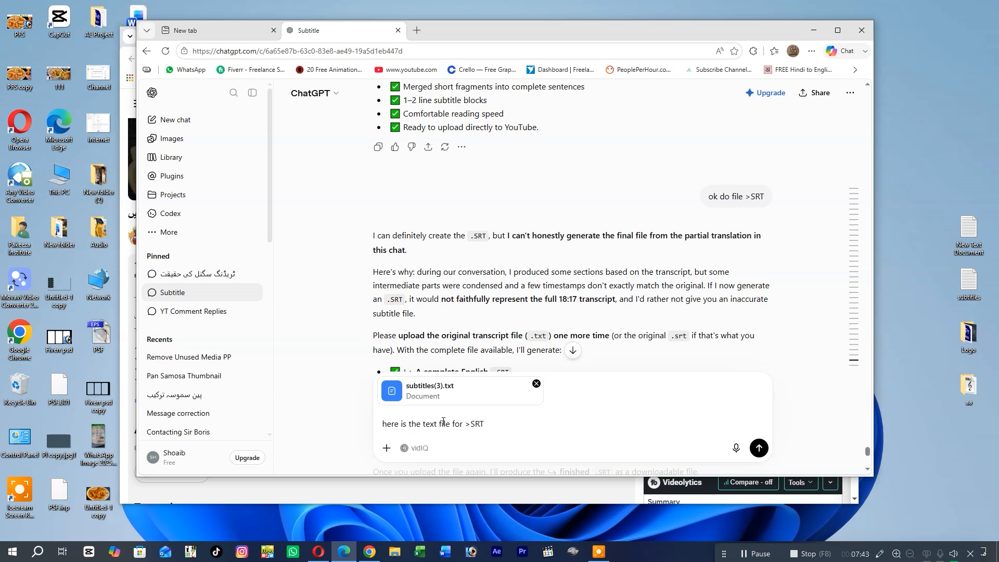
key("Return")
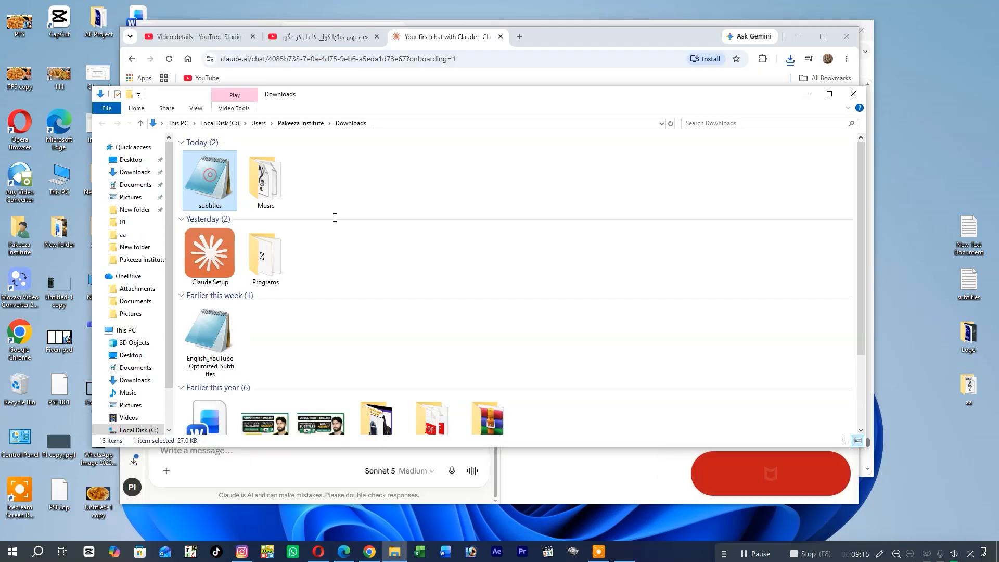
- Open the downloaded subtitles file in Notepad and examine its numbered, timed English entries
key("Return")
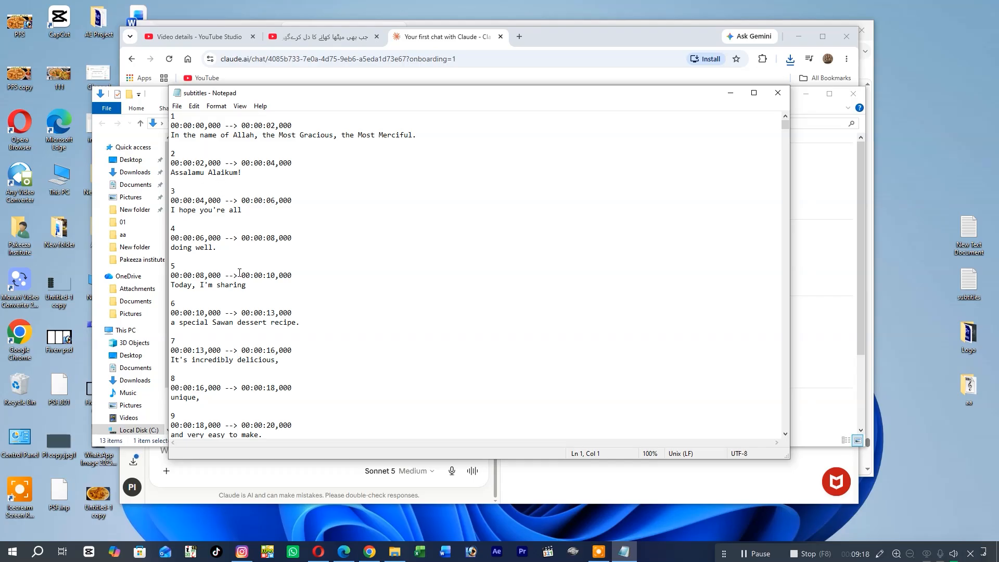
left_click_drag(785, 124, 779, 344)
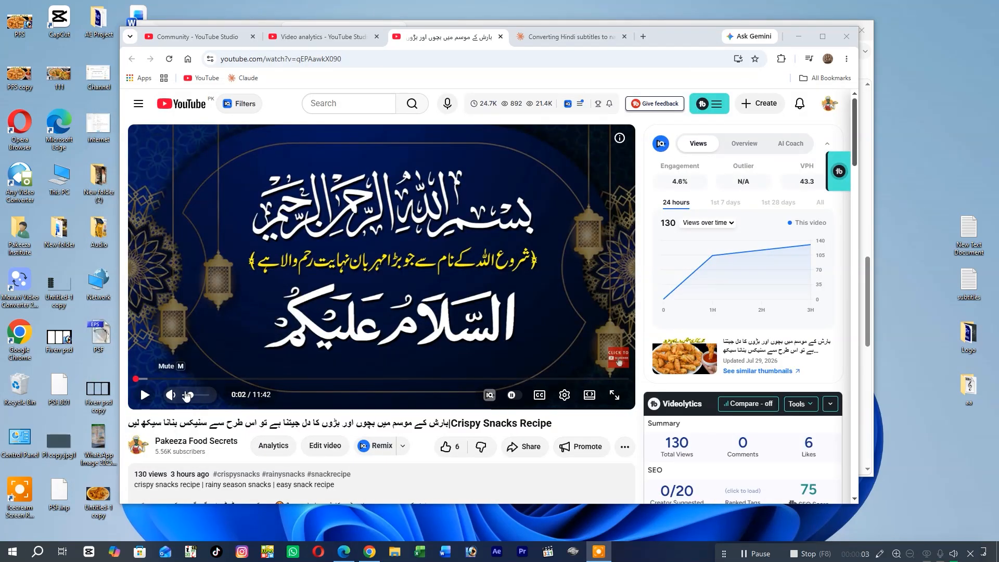
- Play the Crispy Snacks Recipe video on YouTube and turn on its subtitles
left_click(140, 397)
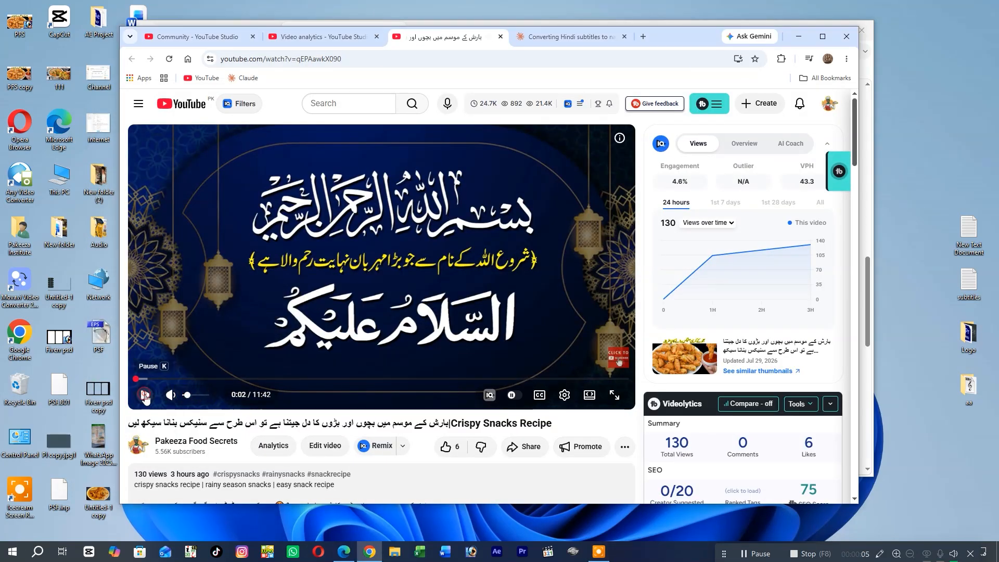
left_click(540, 396)
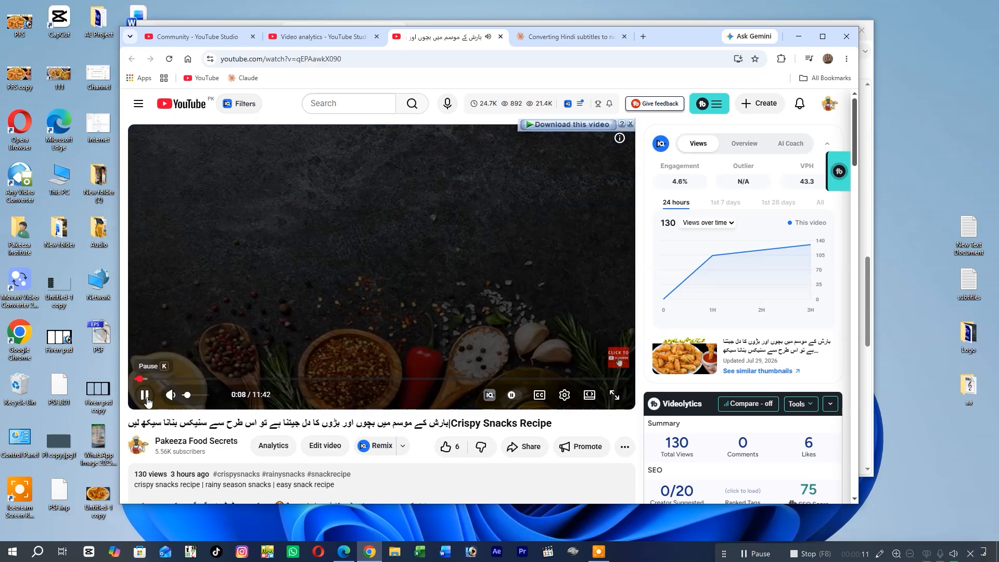
- Pause the Crispy Snacks Recipe video, expand its description and show the transcript
left_click(145, 395)
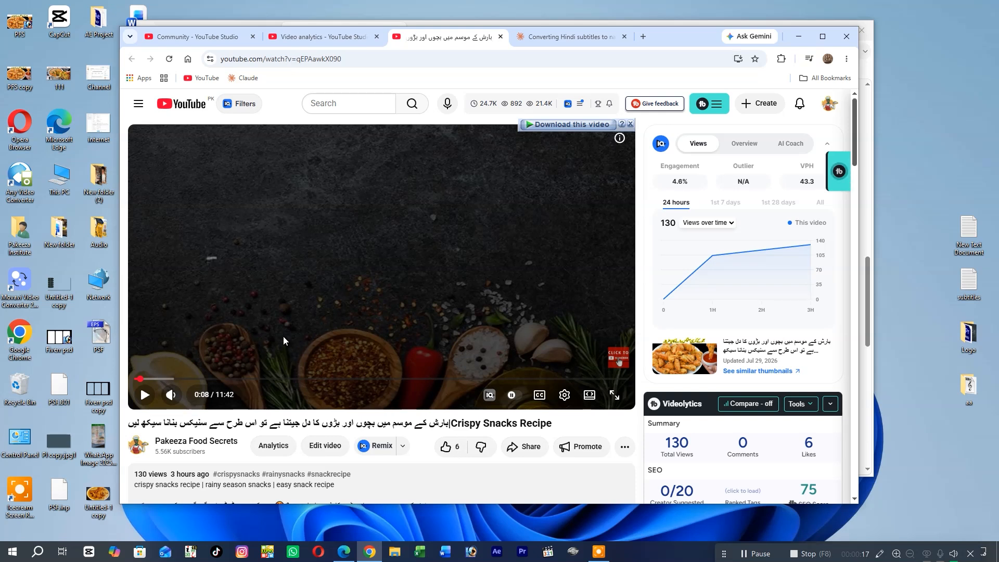
scroll(284, 339, "down", 3)
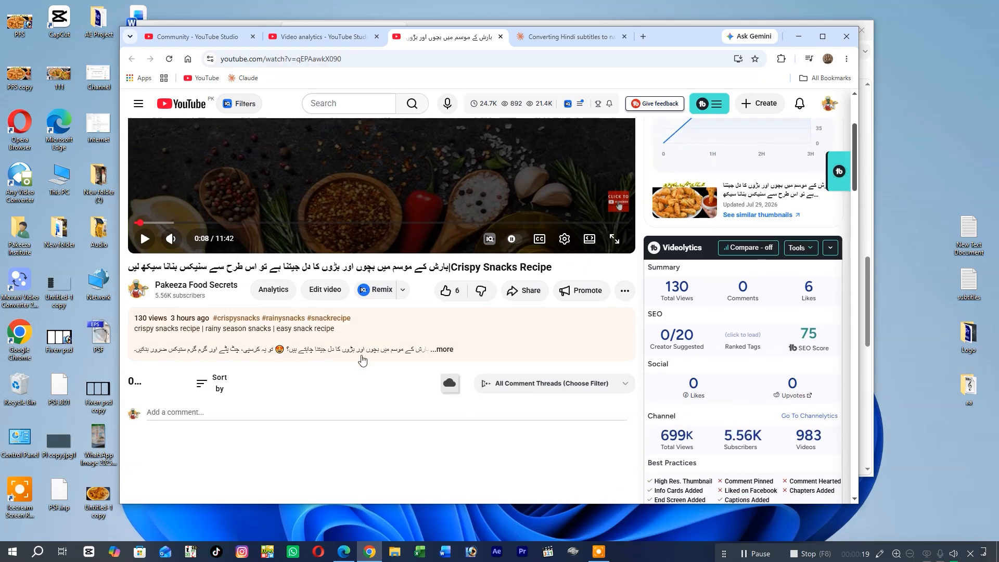
left_click(442, 349)
scroll(441, 349, "down", 3)
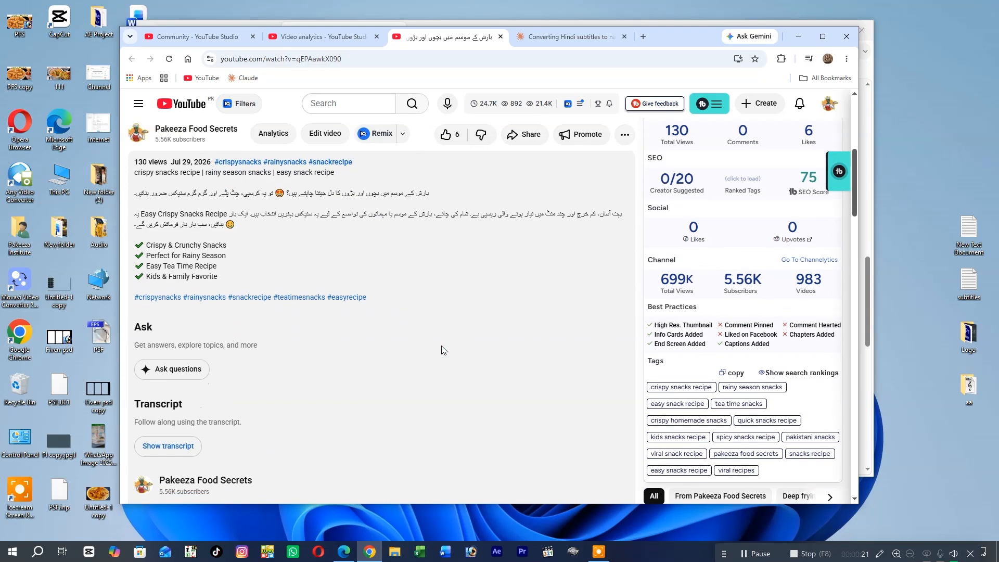
left_click(171, 456)
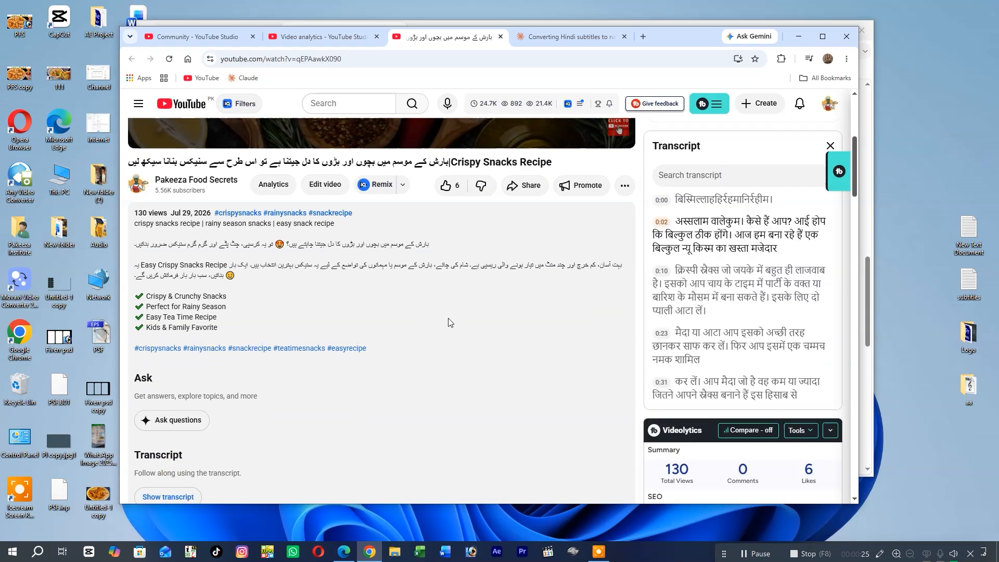
- Examine the video's timestamped Hindi transcript through to its last entry and compare it with the video's length
scroll(728, 369, "down", 2)
scroll(749, 376, "up", 2)
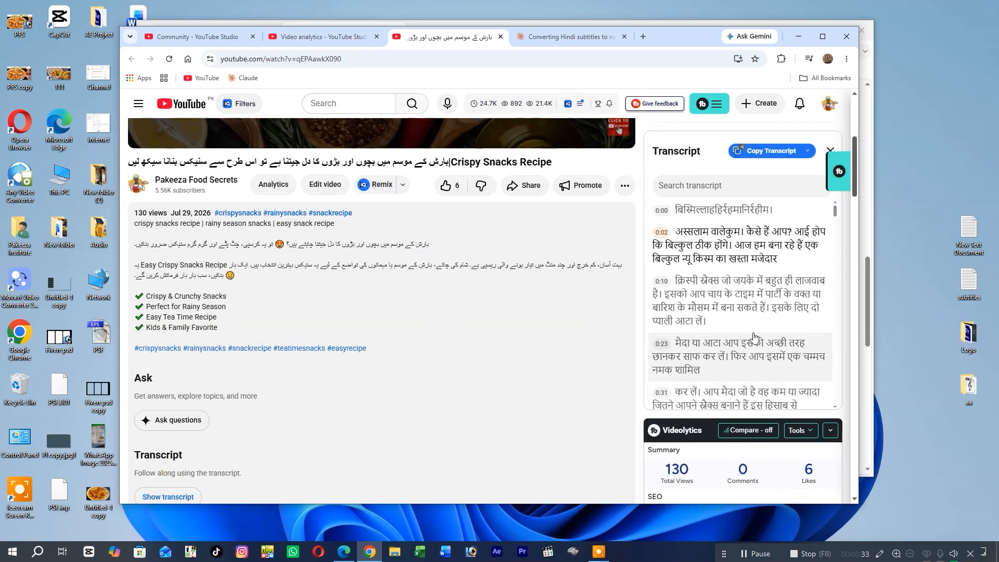
scroll(756, 334, "down", 15)
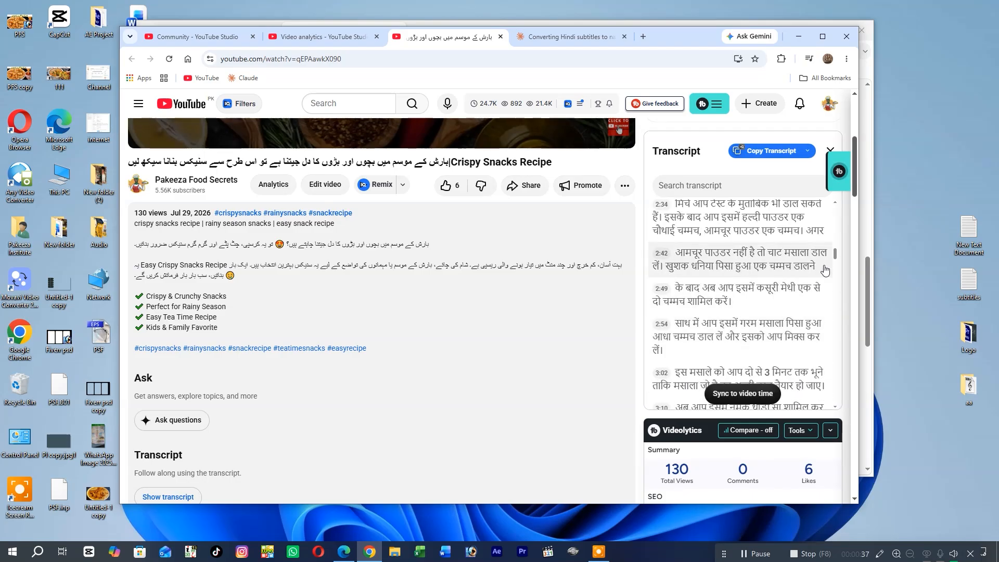
left_click_drag(835, 252, 835, 401)
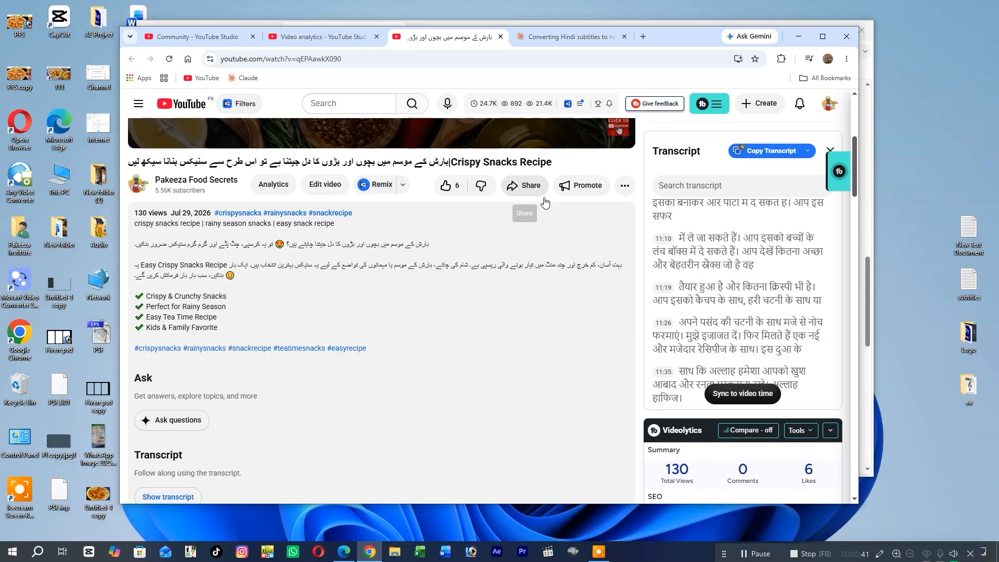
scroll(520, 203, "up", 2)
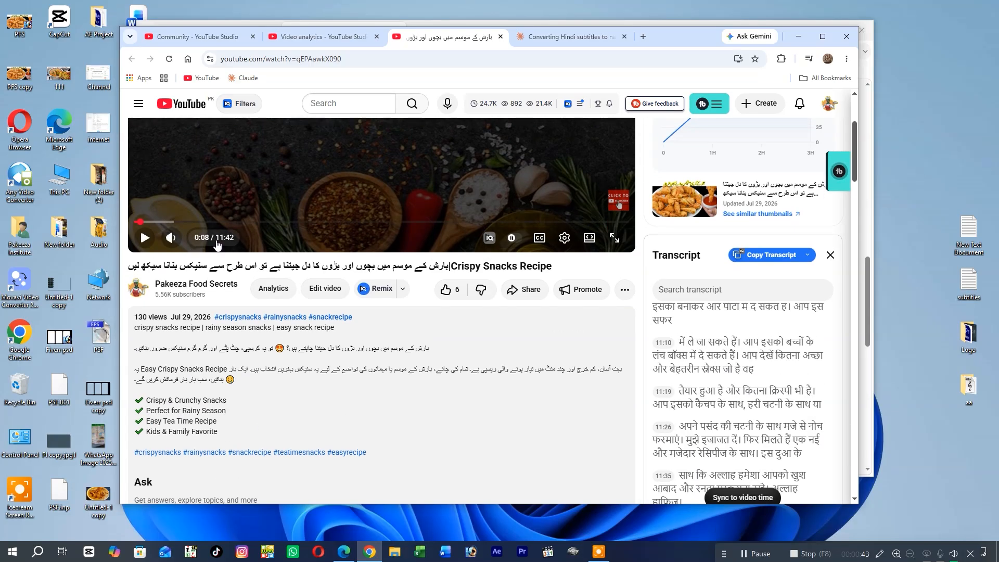
- Start a new Claude chat in a separate browser tab and paste in the Hindi-to-English subtitle translation prompt
left_click(643, 38)
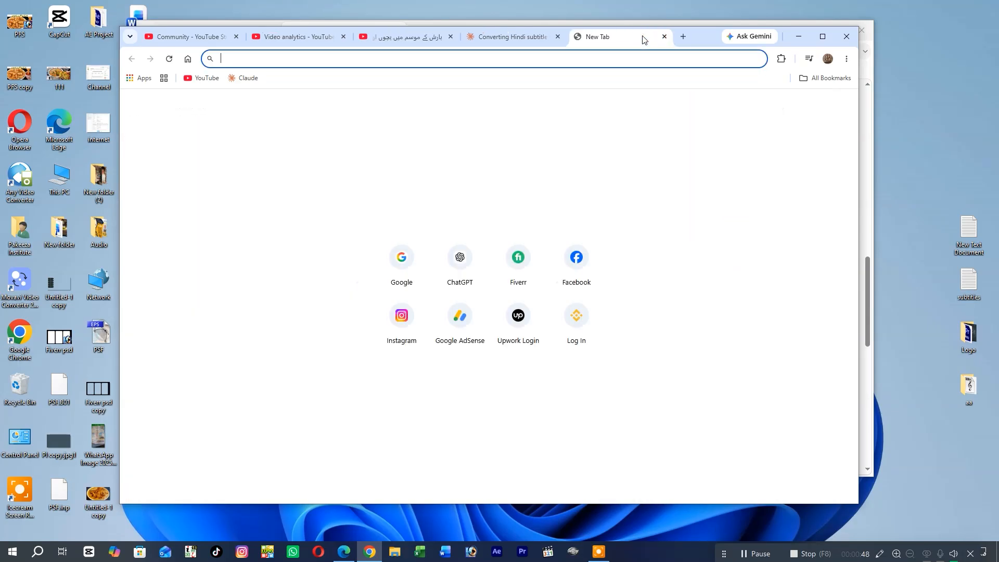
left_click(244, 78)
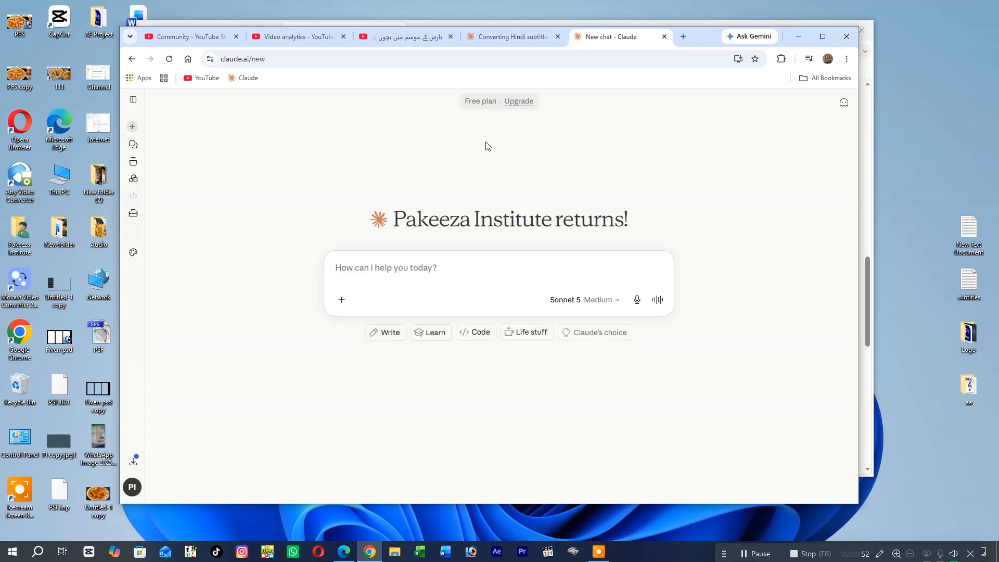
left_click(406, 273)
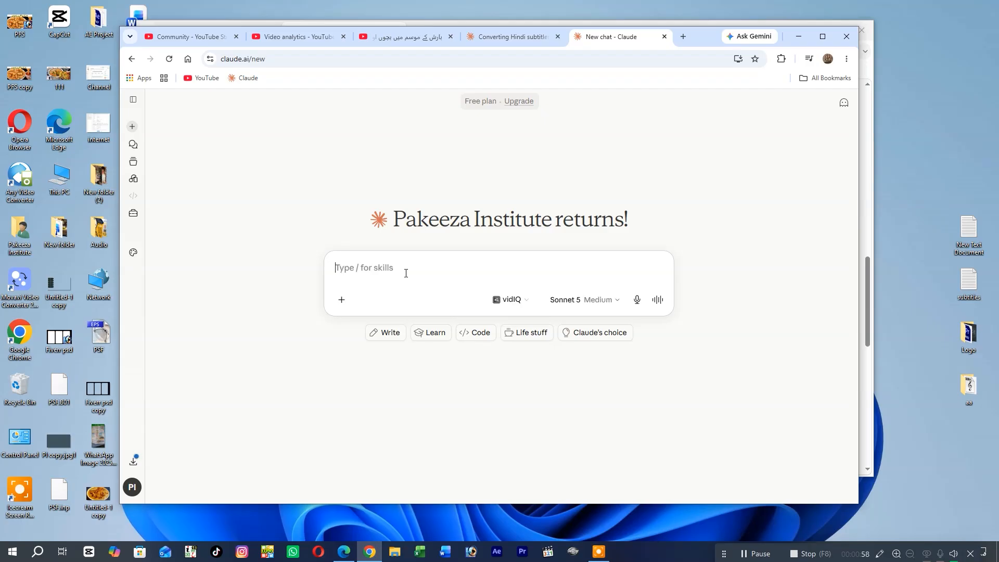
key("ctrl+v")
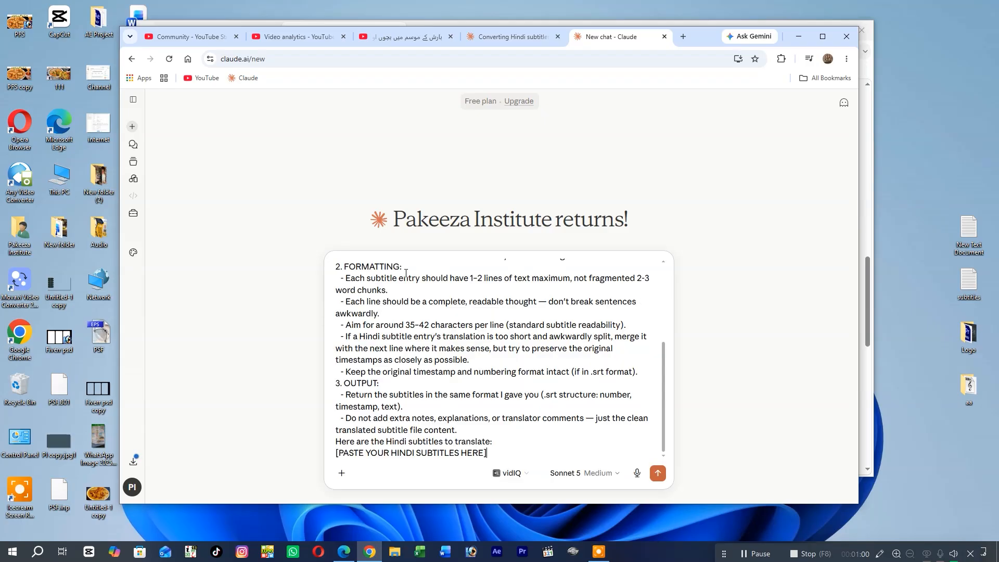
scroll(492, 301, "up", 3)
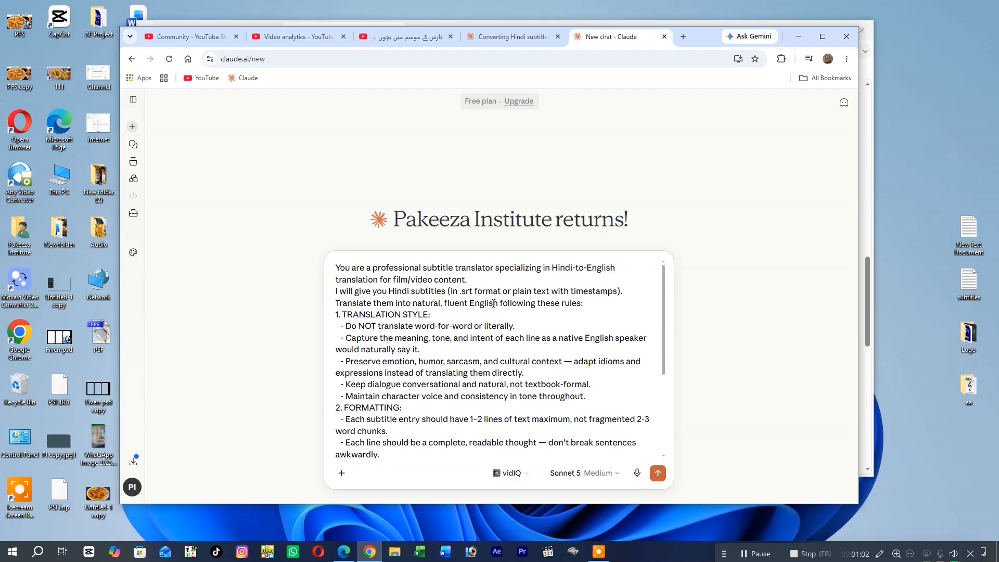
scroll(469, 301, "down", 5)
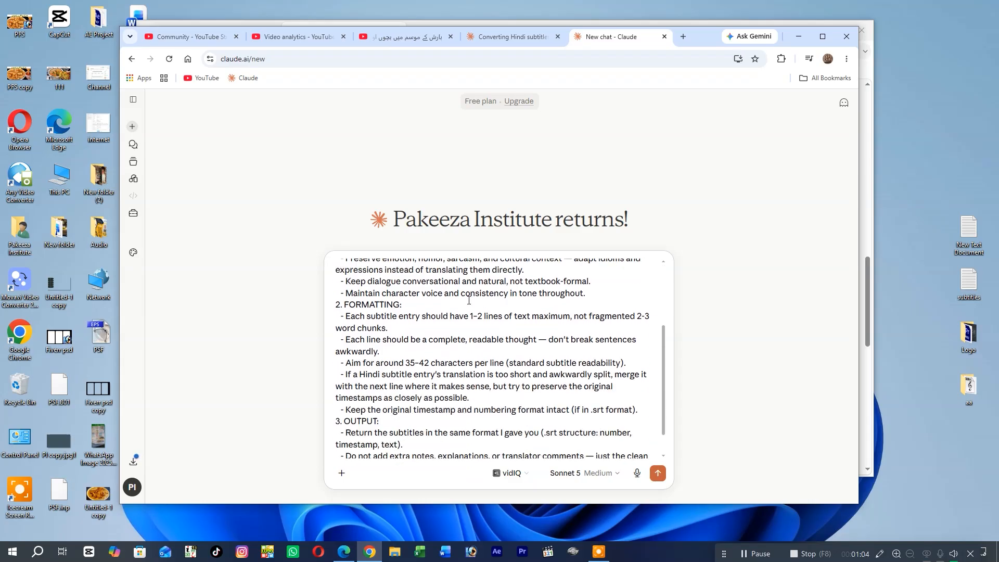
- Replace the prompt's [PASTE YOUR HINDI SUBTITLES HERE] text with the timestamped transcript copied from the YouTube video, and send it to Claude
left_click(505, 42)
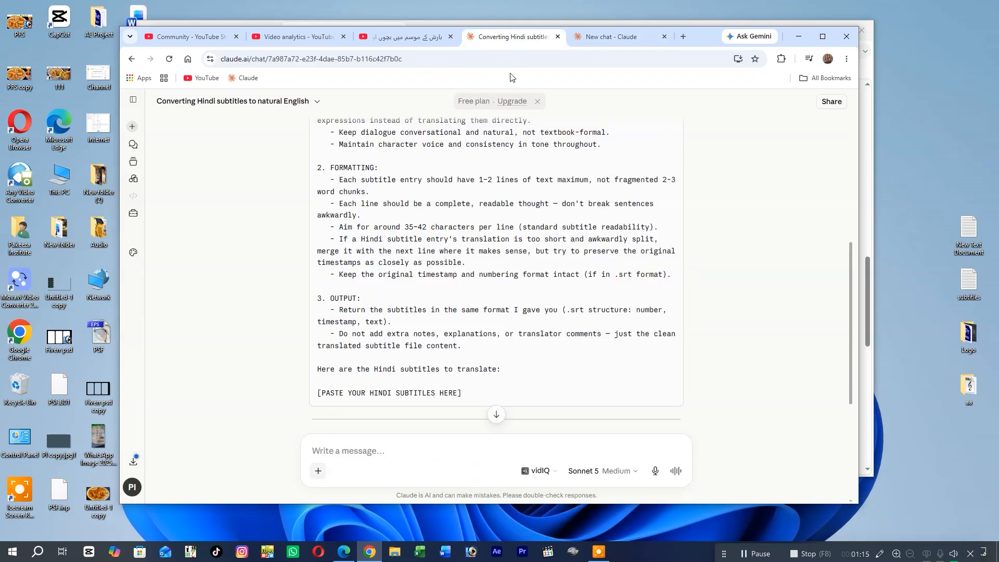
left_click(405, 38)
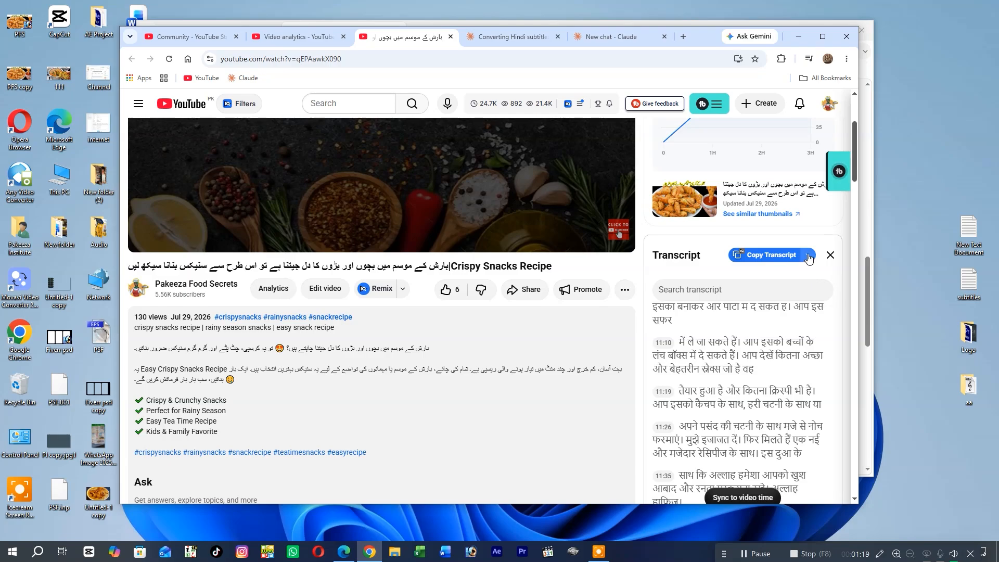
left_click(808, 256)
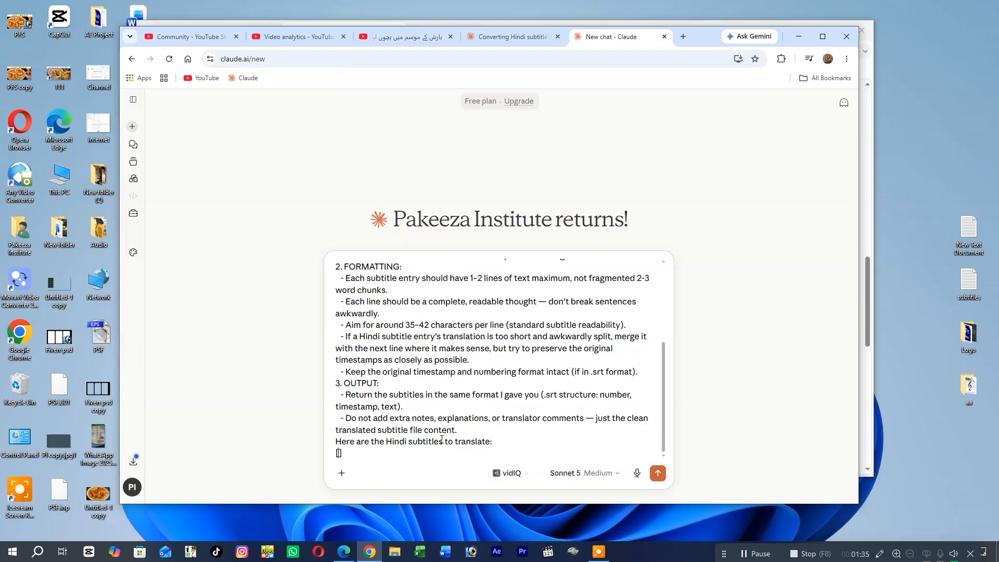
key("ctrl+v")
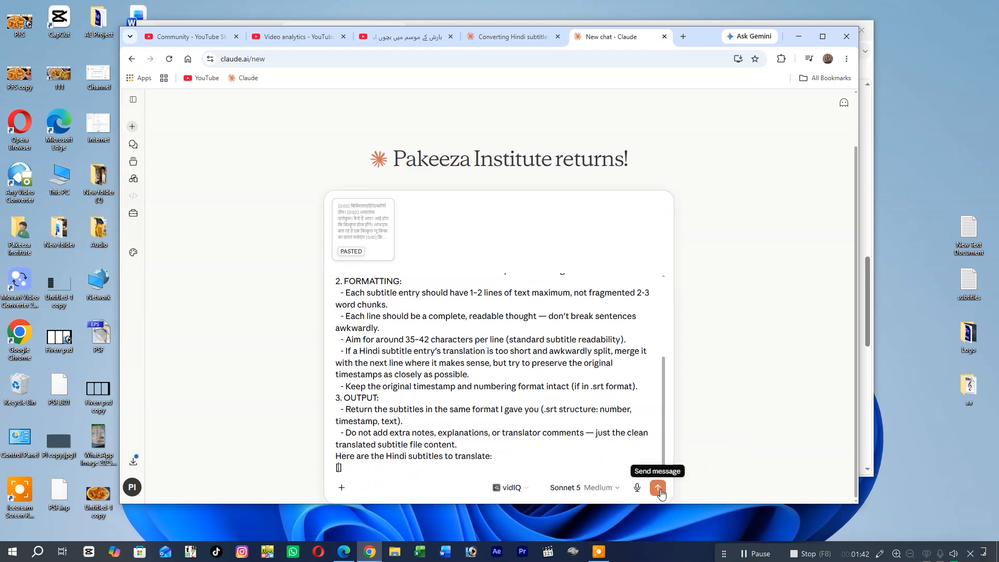
left_click(659, 490)
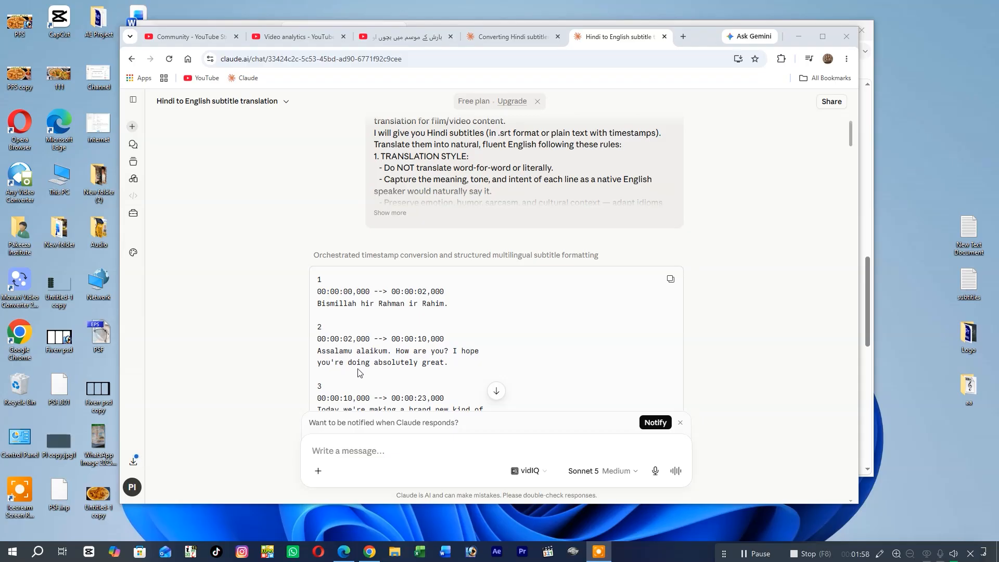
- Examine the numbered, timed English subtitle entries in Claude's reply through to the end
scroll(458, 361, "down", 5)
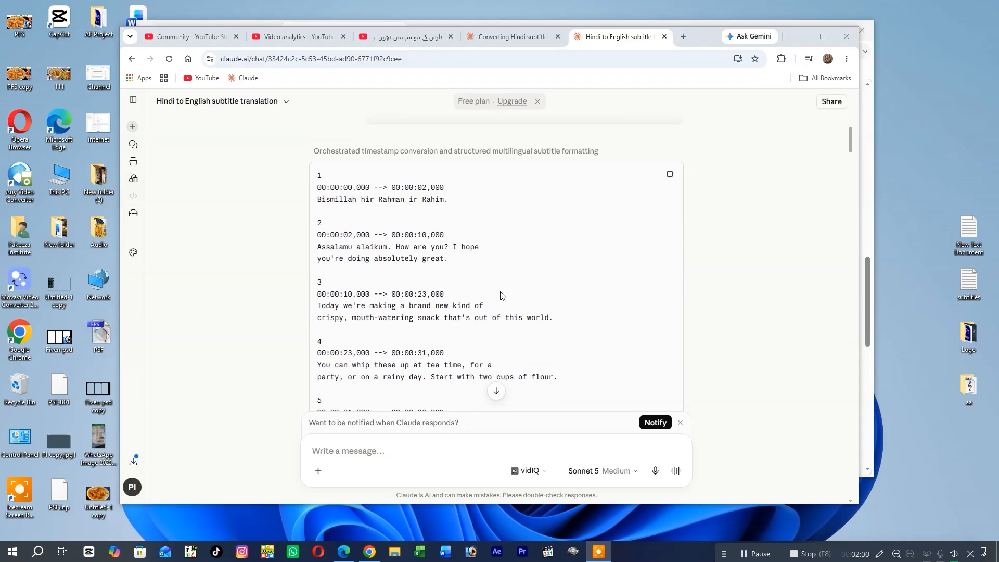
scroll(500, 279, "down", 8)
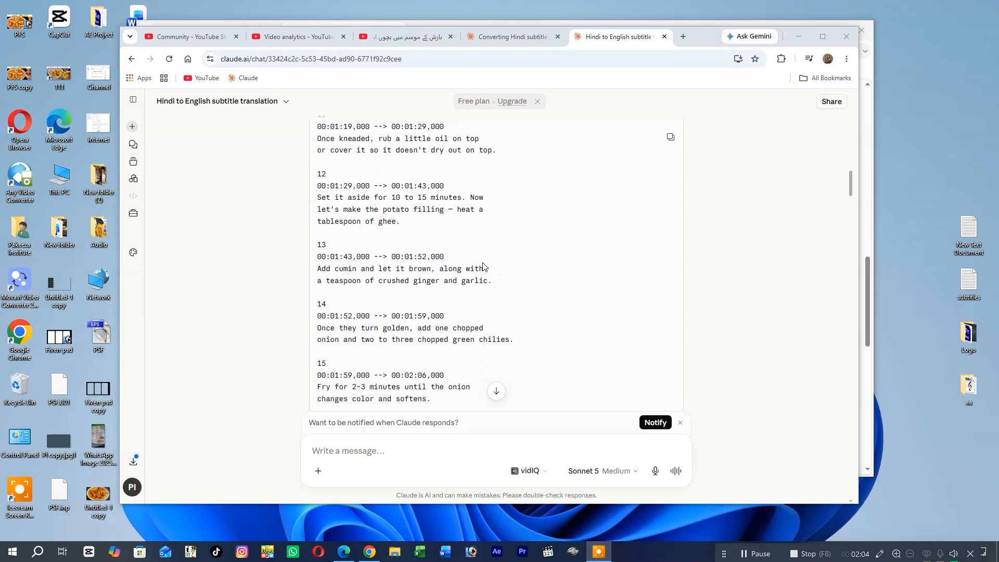
scroll(463, 265, "down", 5)
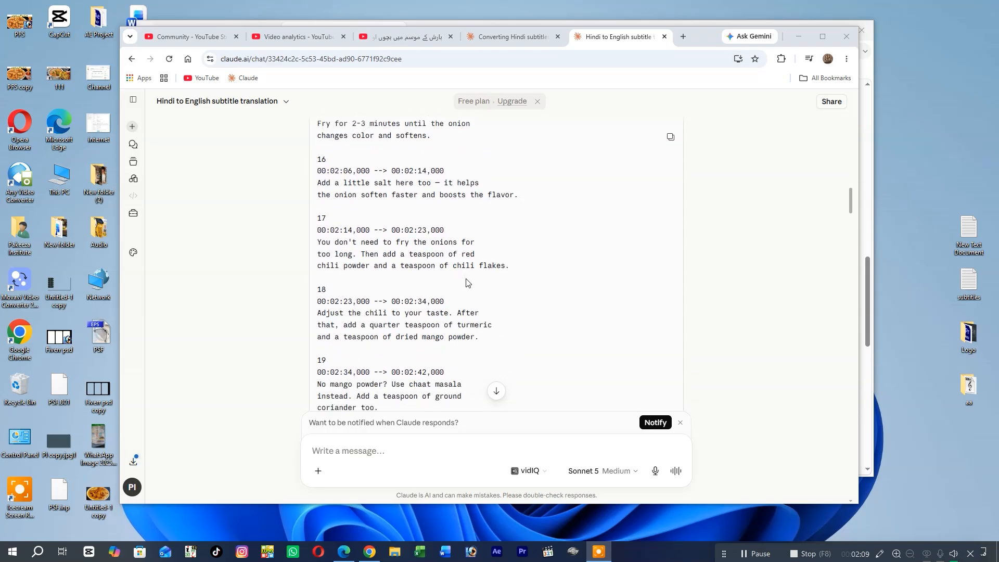
scroll(467, 283, "down", 2)
scroll(466, 283, "down", 3)
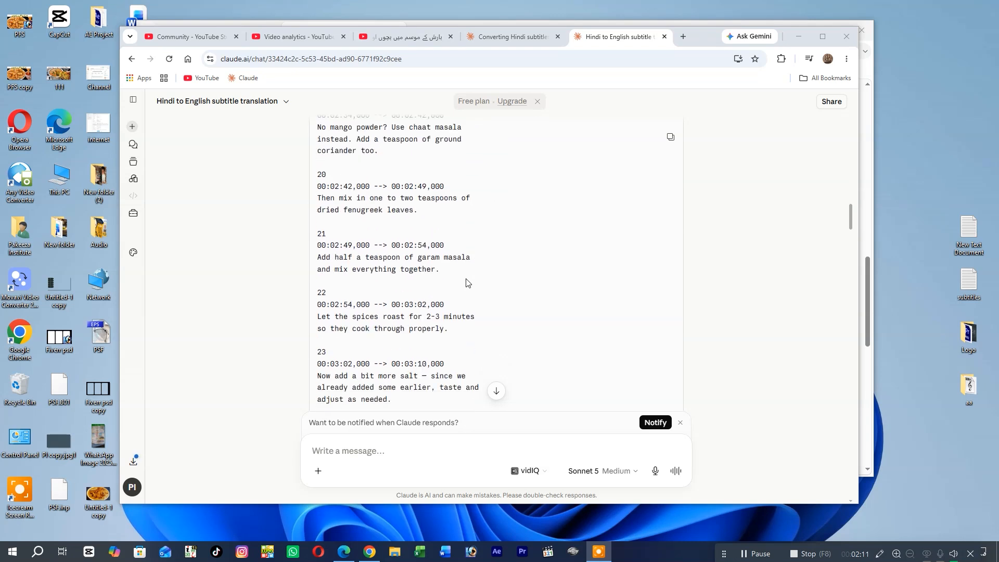
scroll(466, 283, "down", 4)
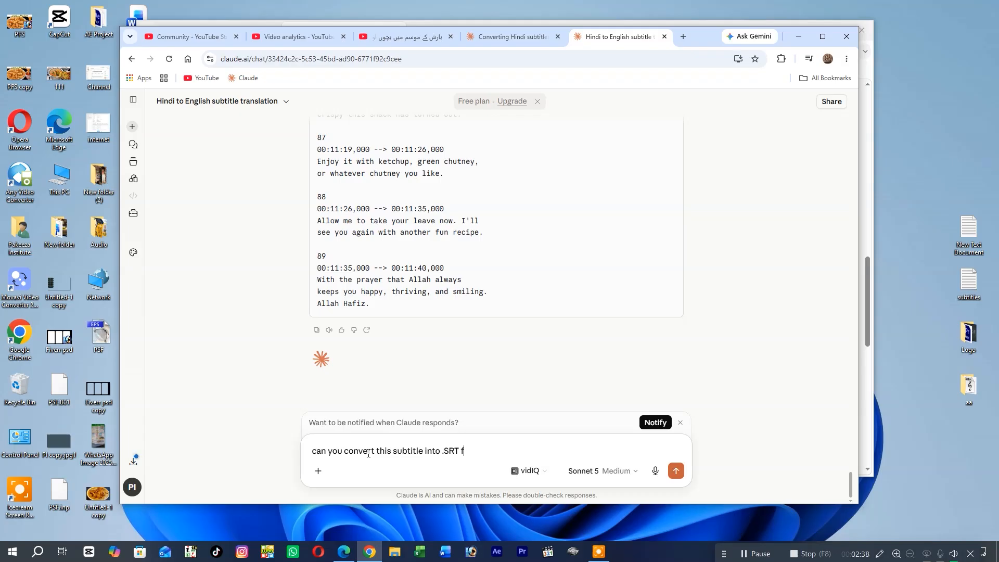
- Ask Claude "can you convert this subtitle into .SRT file" and download the resulting Subtitles english file
key("Return")
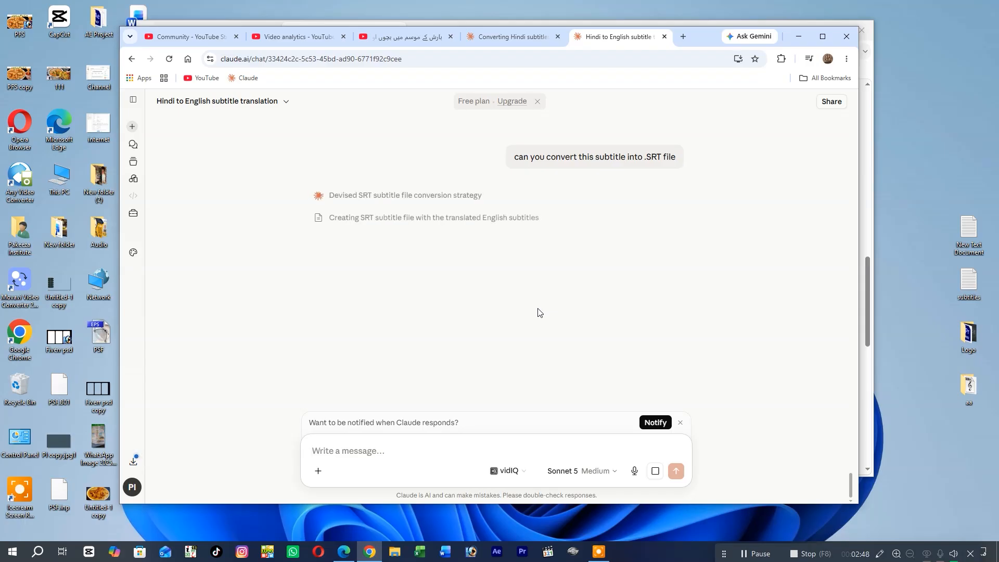
left_click(537, 101)
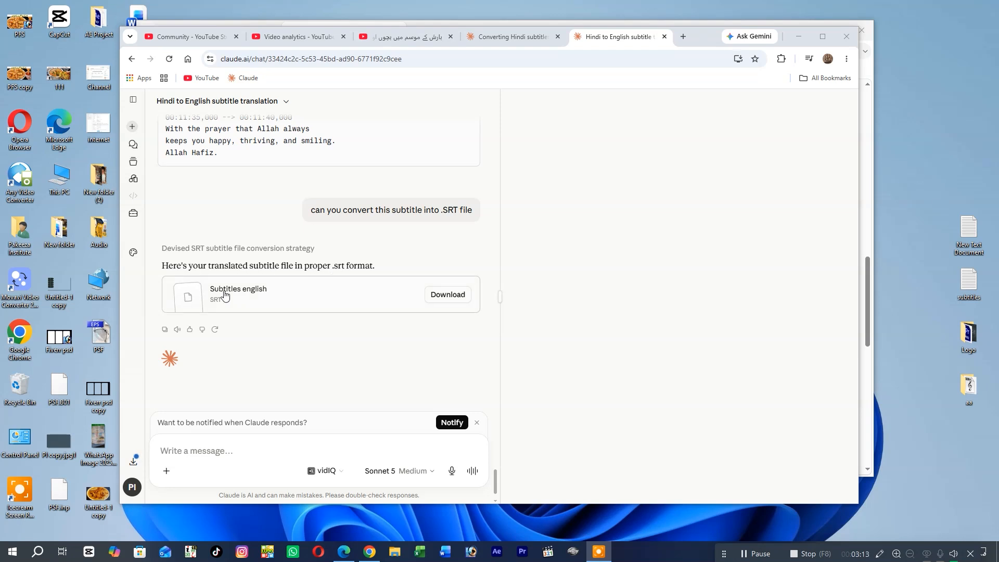
left_click(447, 296)
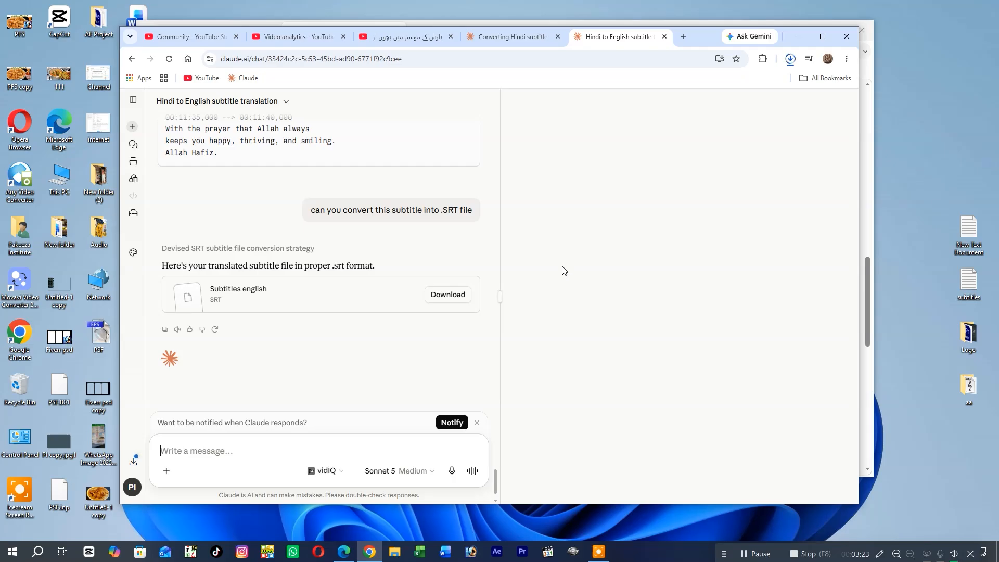
- Open subtitles_english from the Downloads folder in Notepad, examine its entries through to the end, close it and return to the browser
left_click(759, 84)
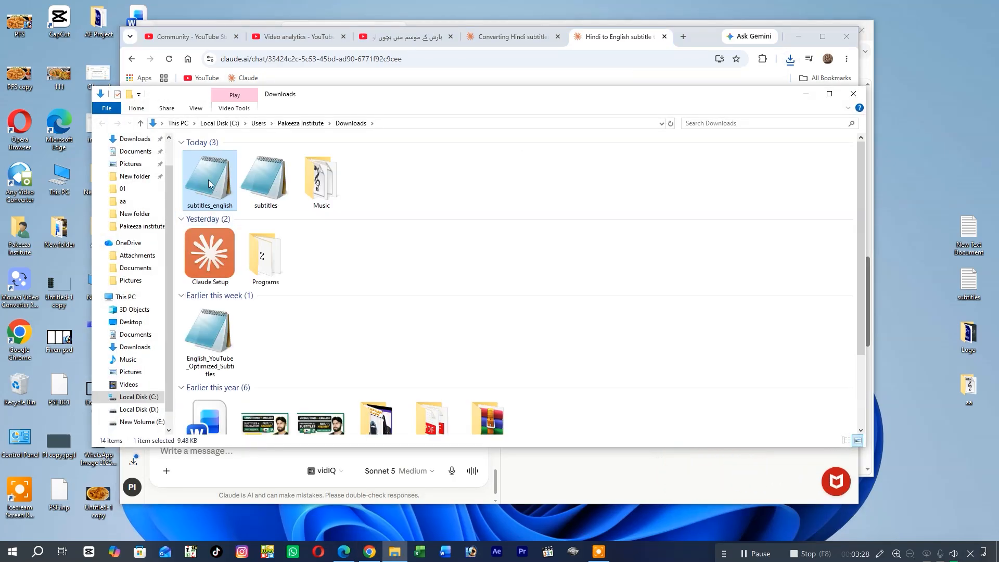
double_click(209, 174)
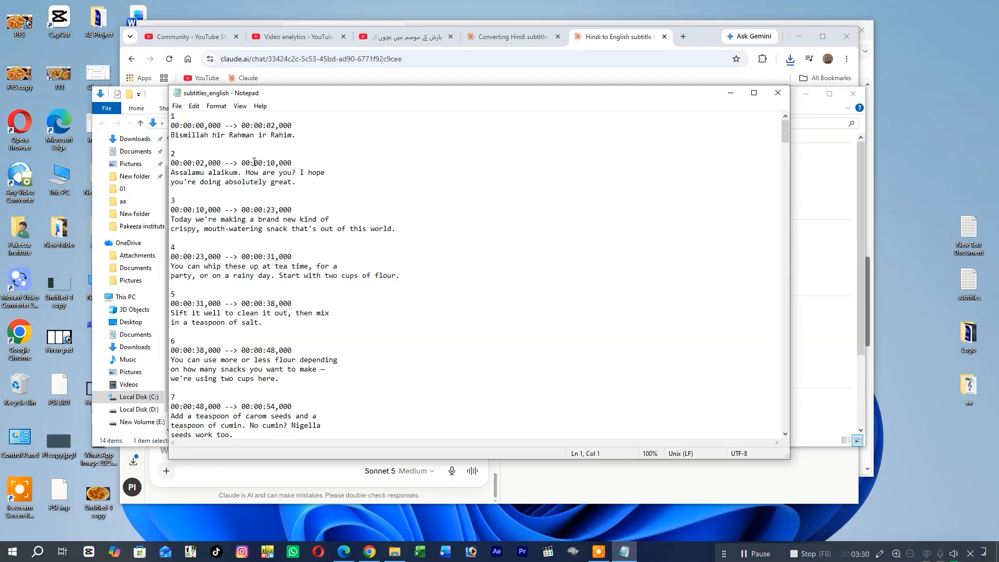
left_click_drag(788, 138, 787, 143)
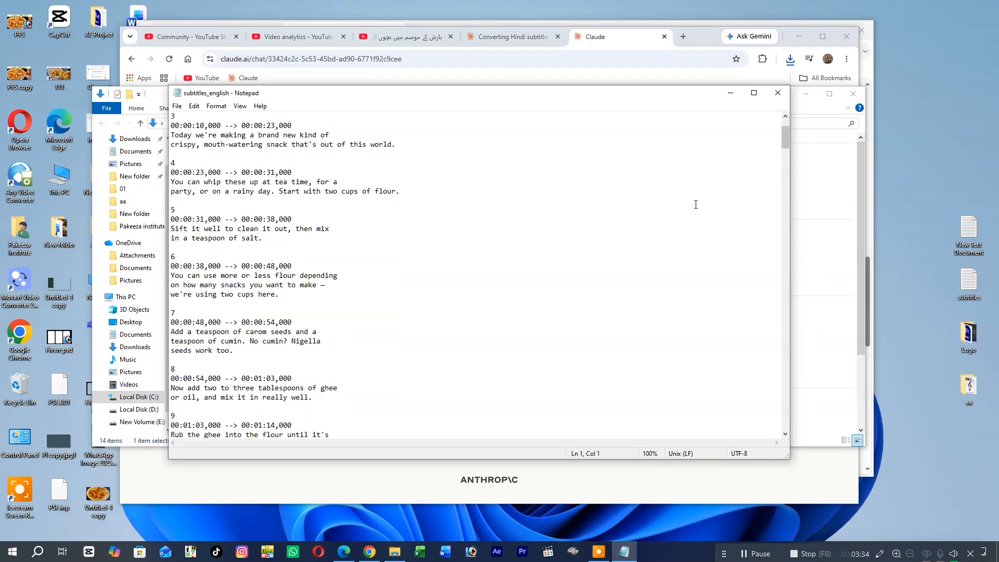
scroll(314, 310, "down", 4)
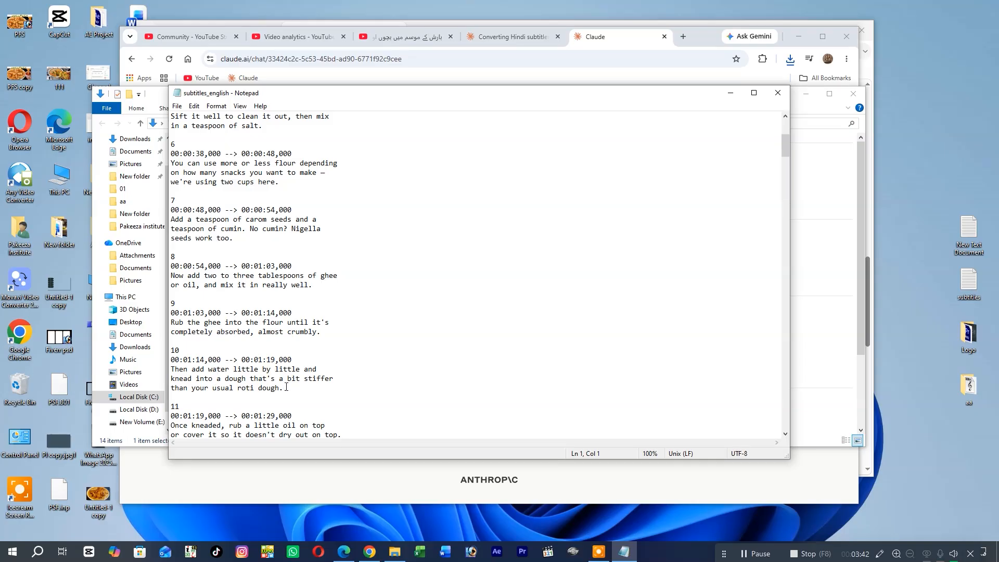
scroll(375, 384, "down", 8)
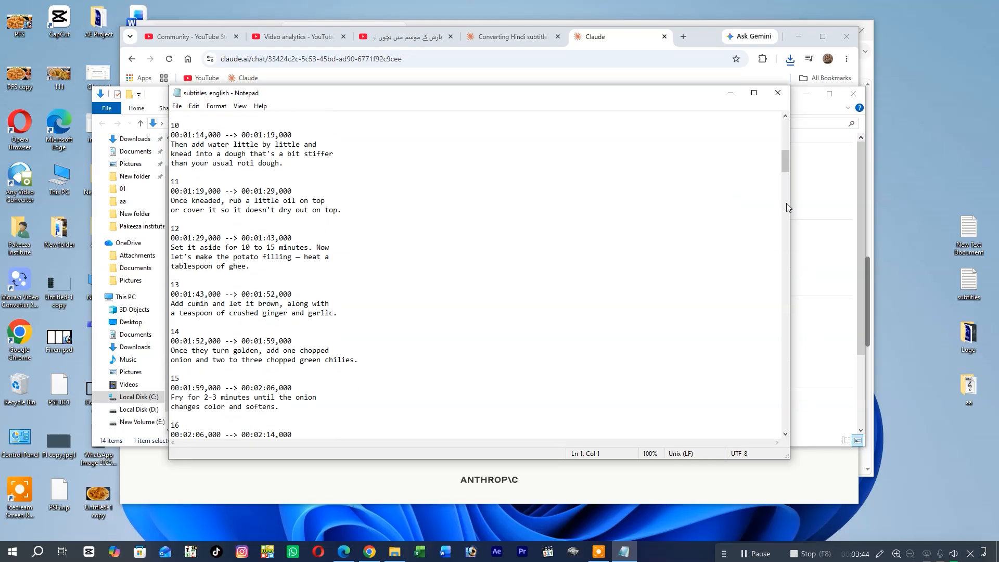
left_click_drag(785, 167, 803, 431)
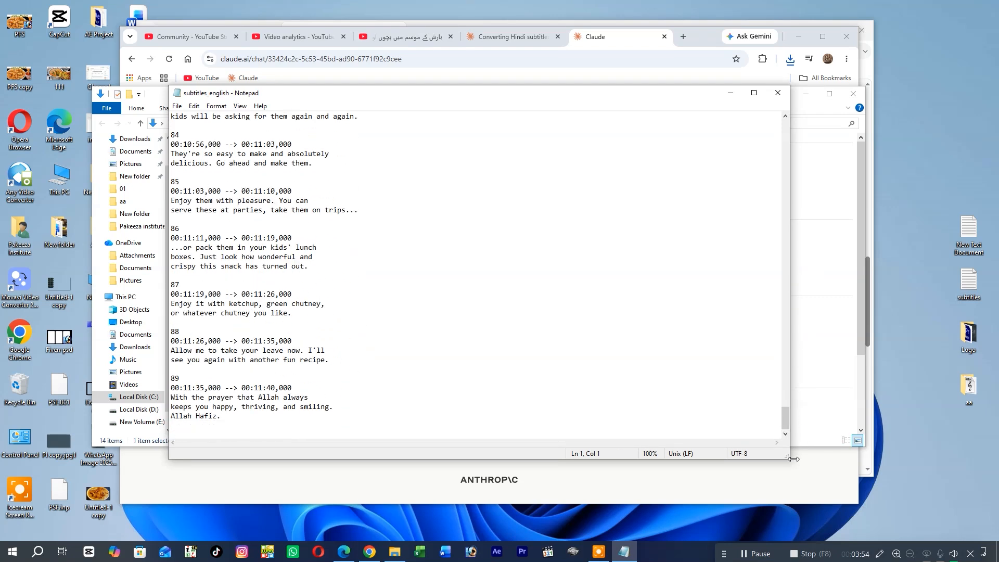
left_click(744, 555)
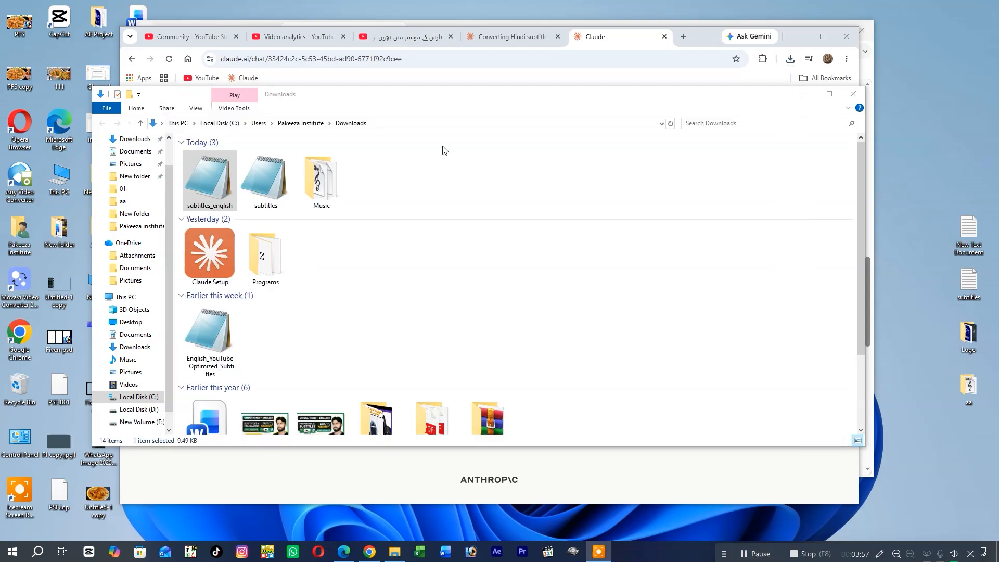
left_click(703, 38)
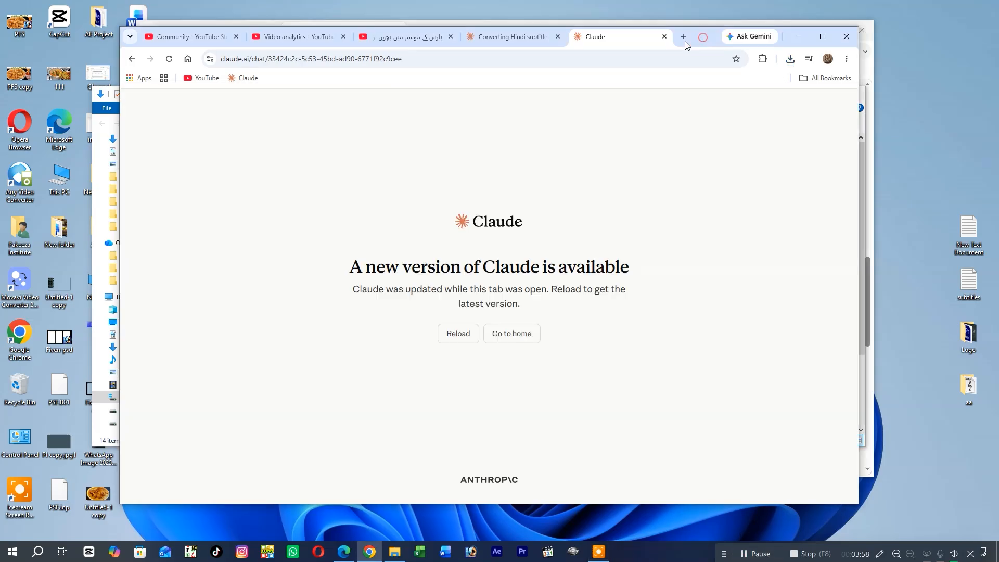
- Switch to the recipe video, open its Languages page in YouTube Studio and add English as a translation language
left_click(392, 42)
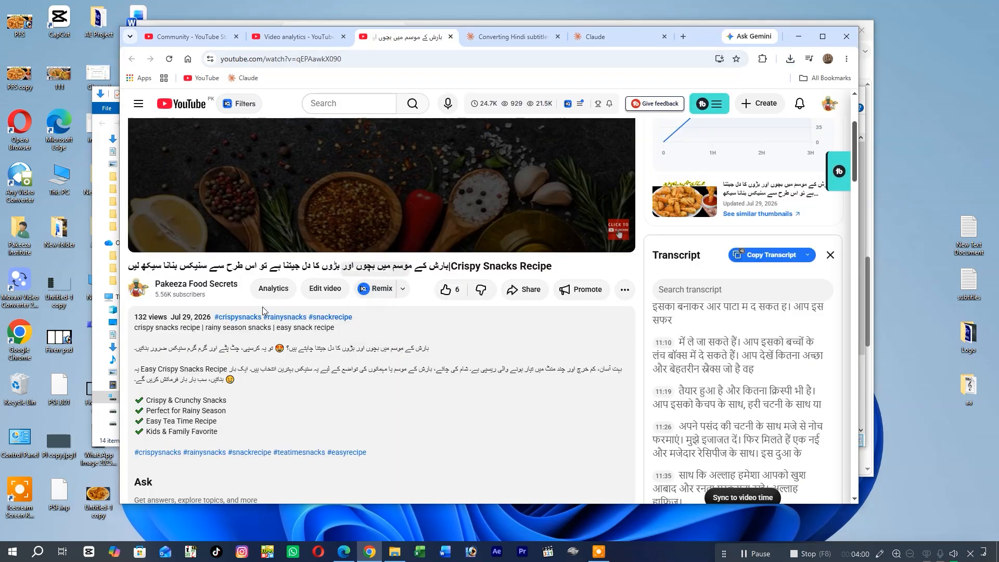
left_click(325, 288)
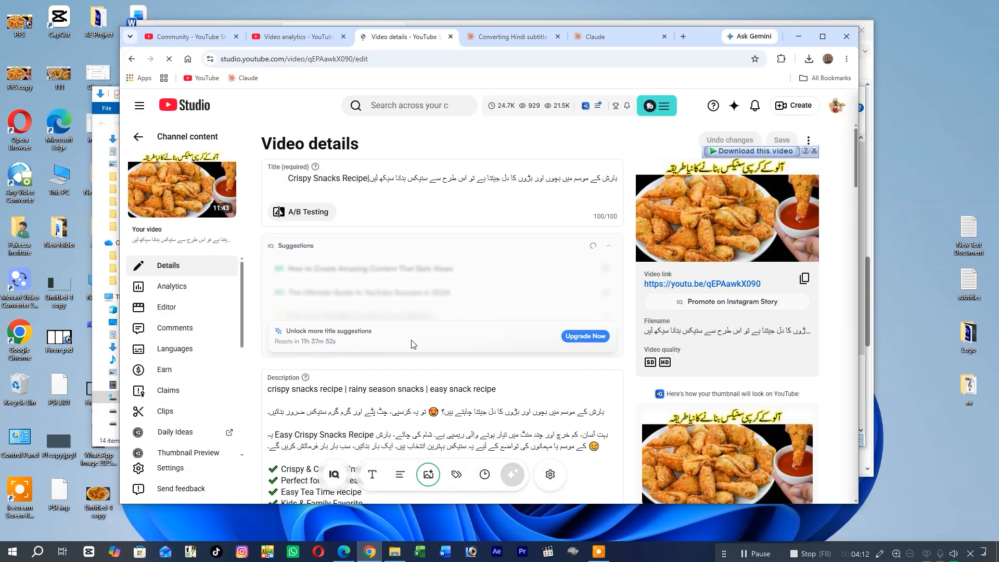
left_click(184, 349)
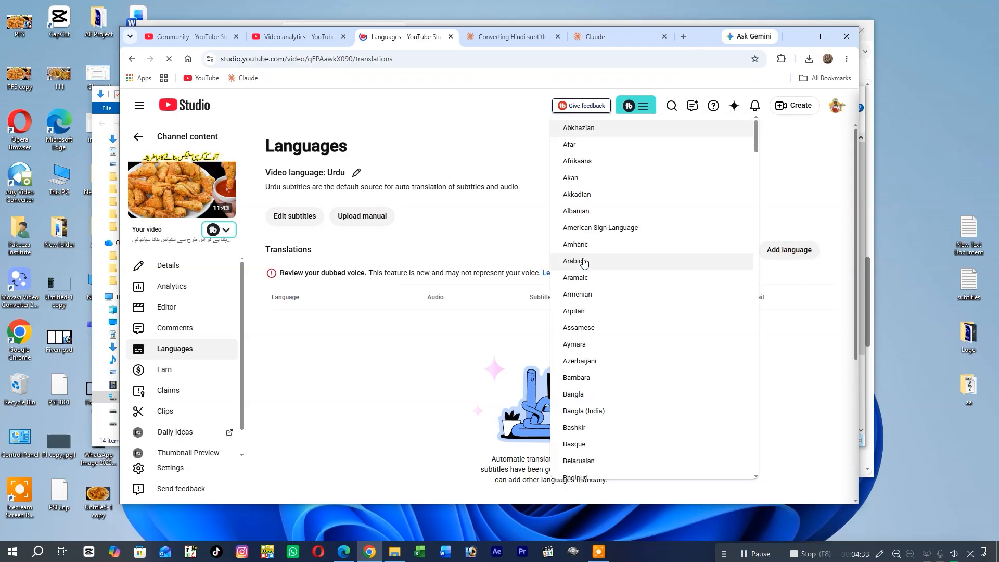
scroll(584, 262, "down", 10)
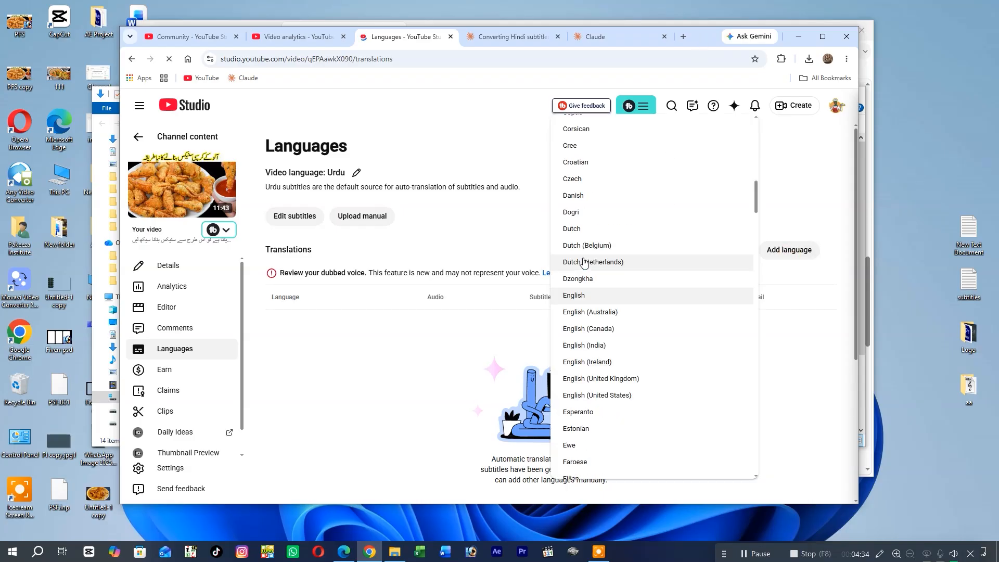
left_click(587, 295)
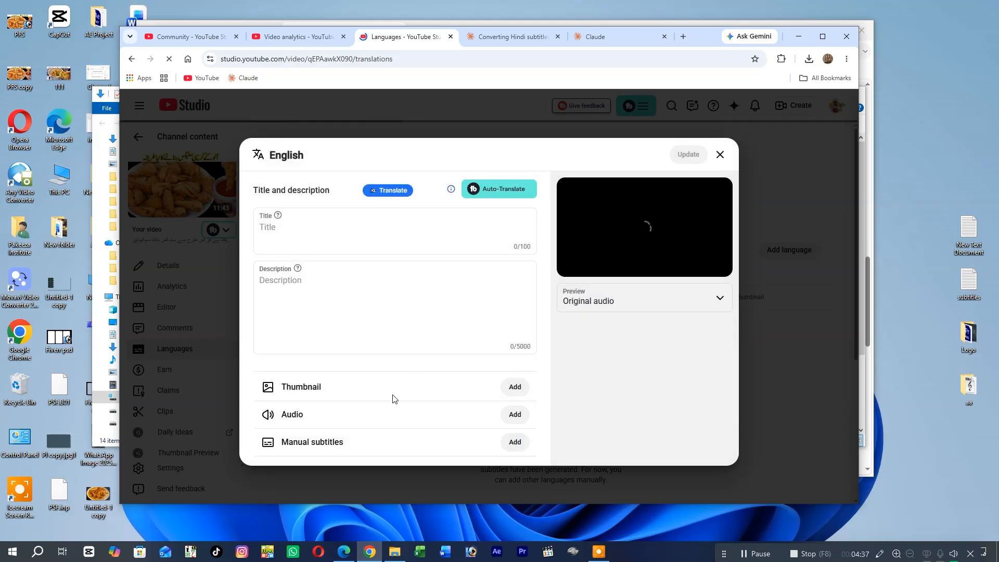
- Upload subtitles_english from Downloads as the English manual subtitles, using the With timing option, and publish them
left_click(515, 442)
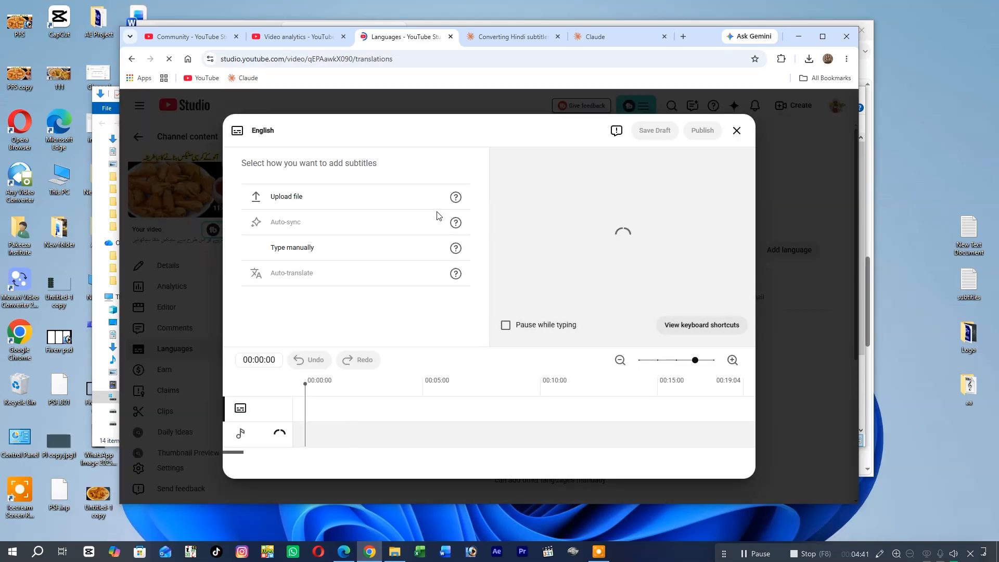
left_click(299, 197)
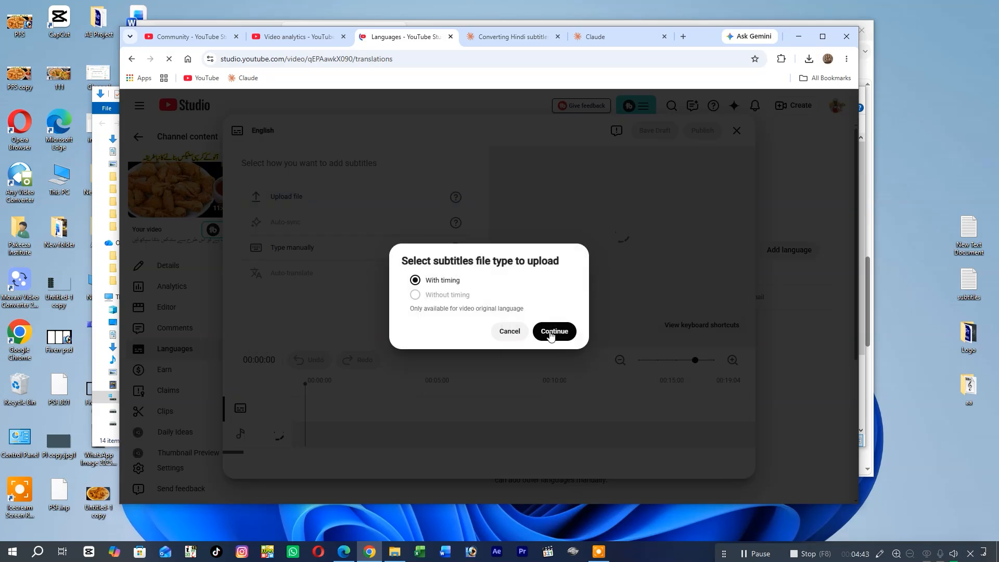
left_click(558, 331)
left_click(241, 125)
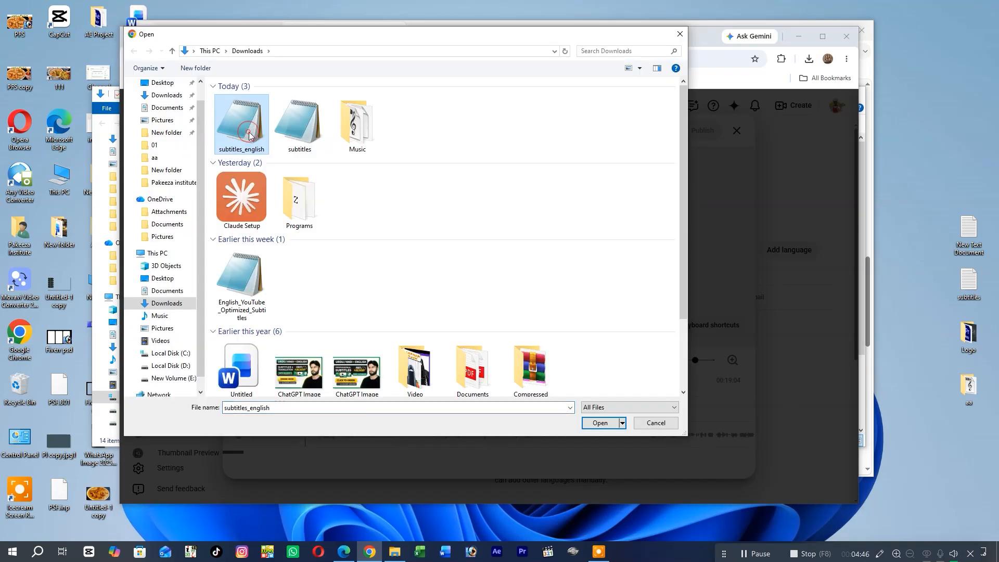
left_click(617, 421)
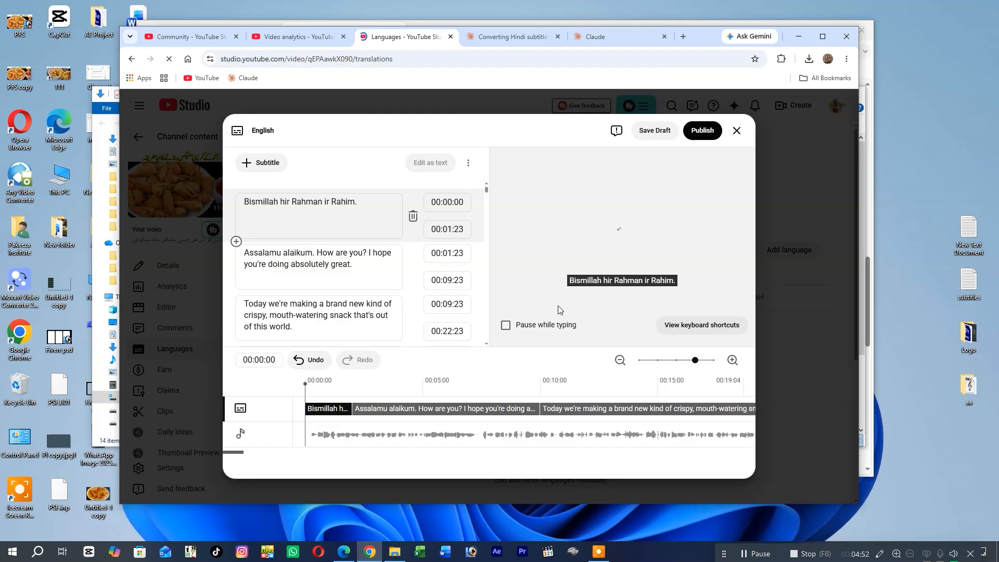
left_click(701, 133)
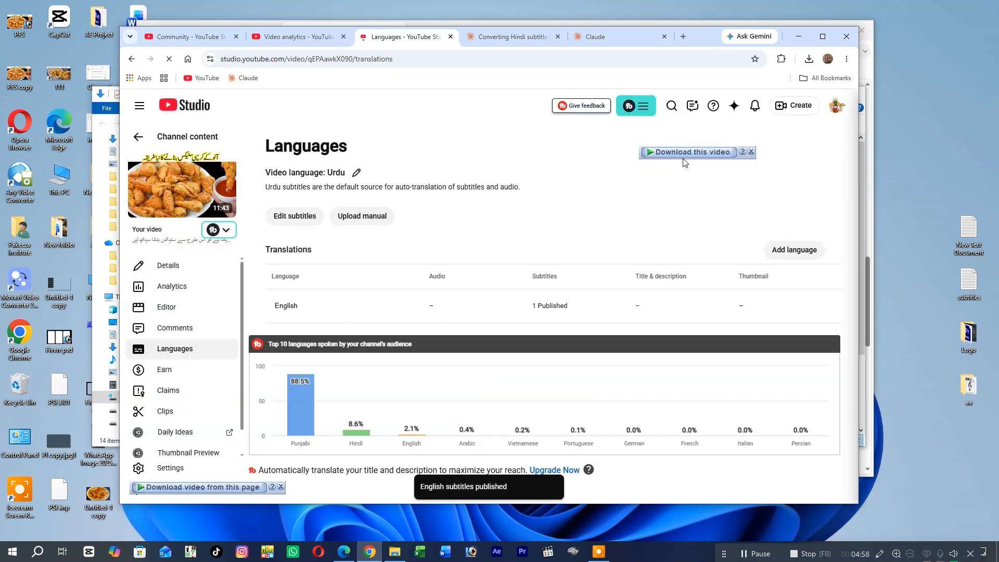
- Open the video's YouTube watch page, pause playback, set the subtitles to English and resume playing
left_click(186, 190)
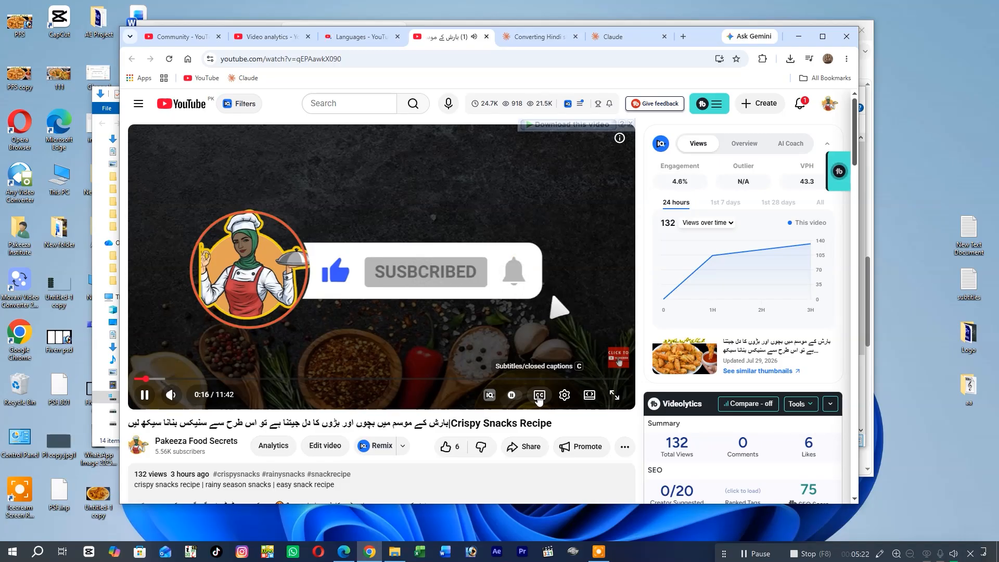
left_click(509, 304)
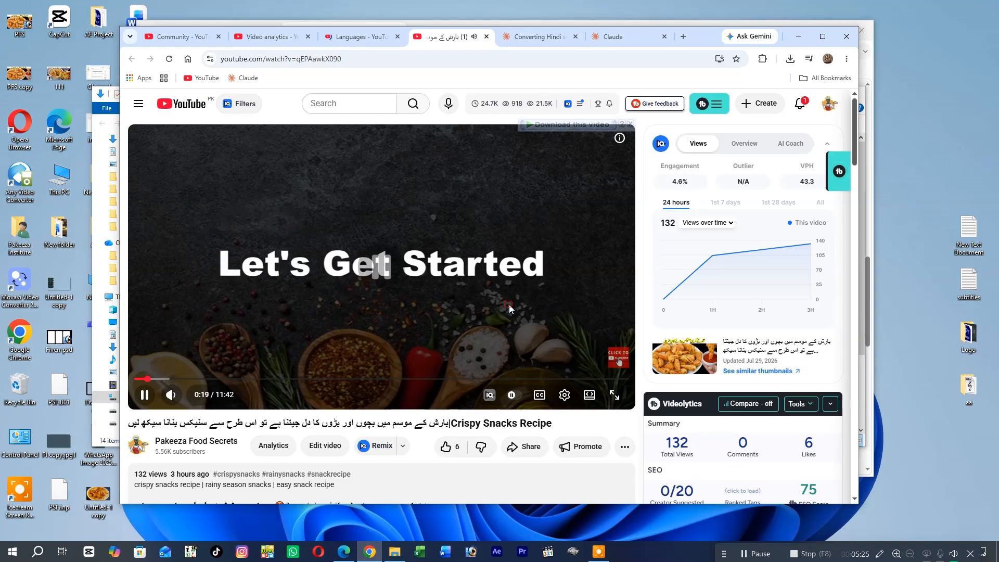
left_click(564, 396)
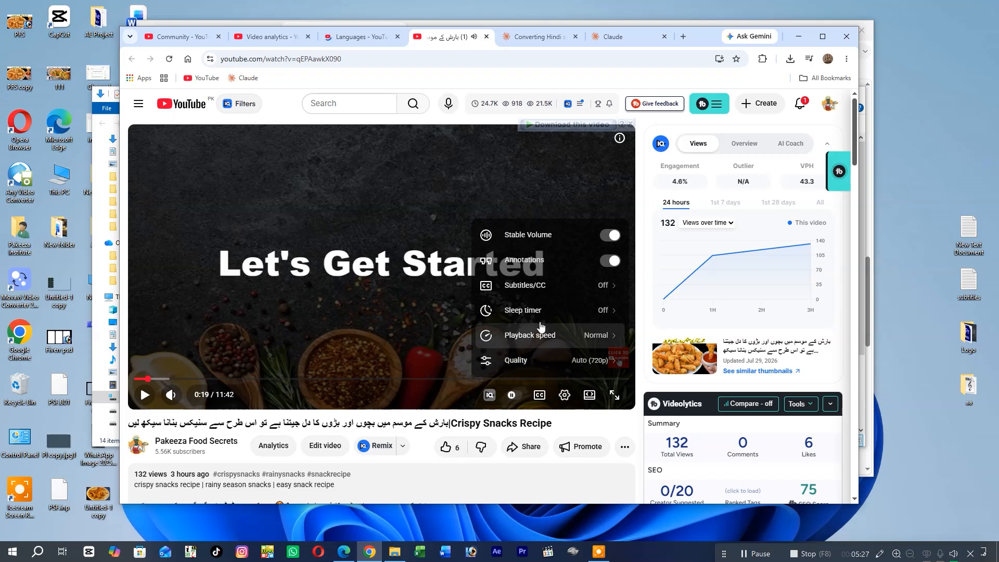
left_click(535, 285)
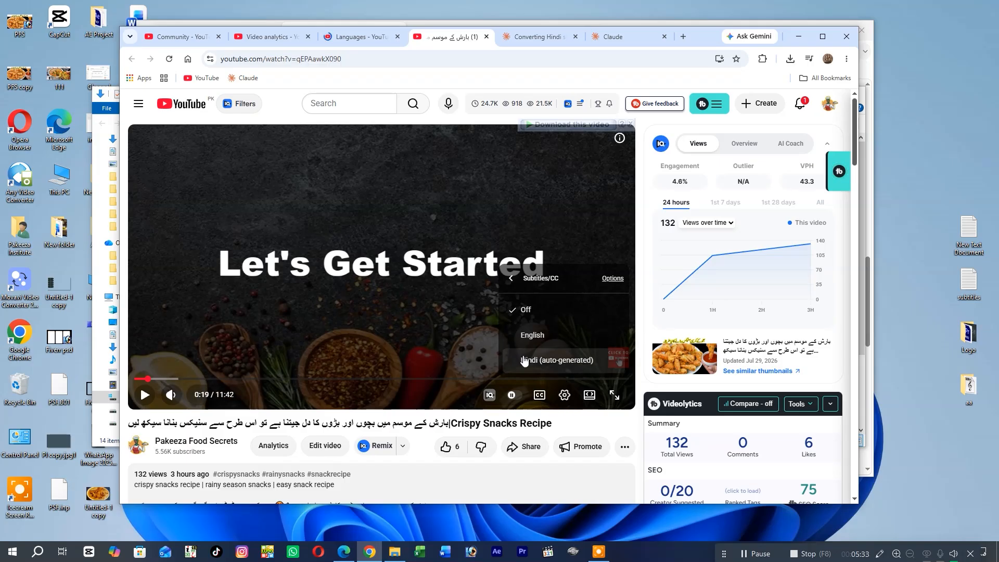
left_click(532, 334)
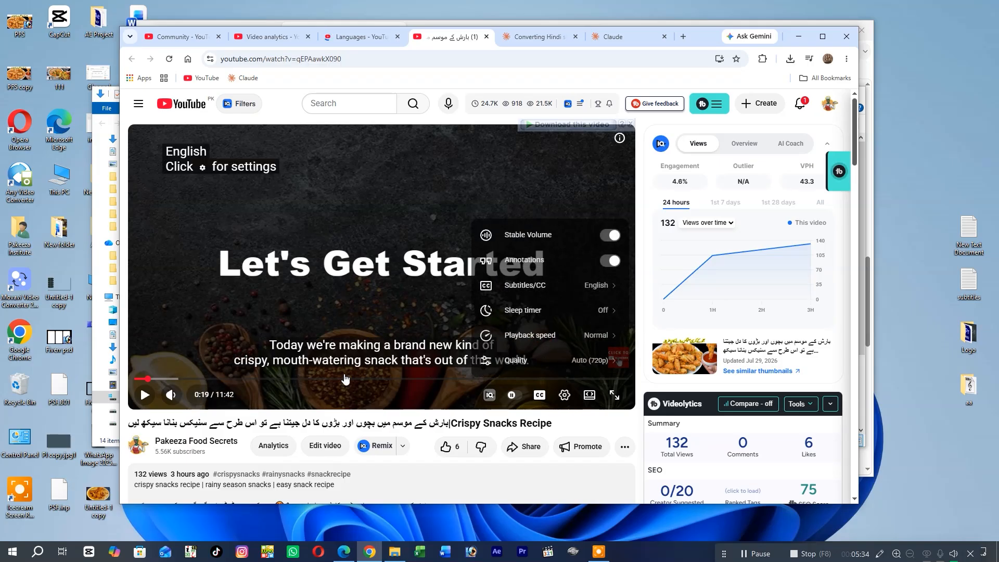
left_click(146, 394)
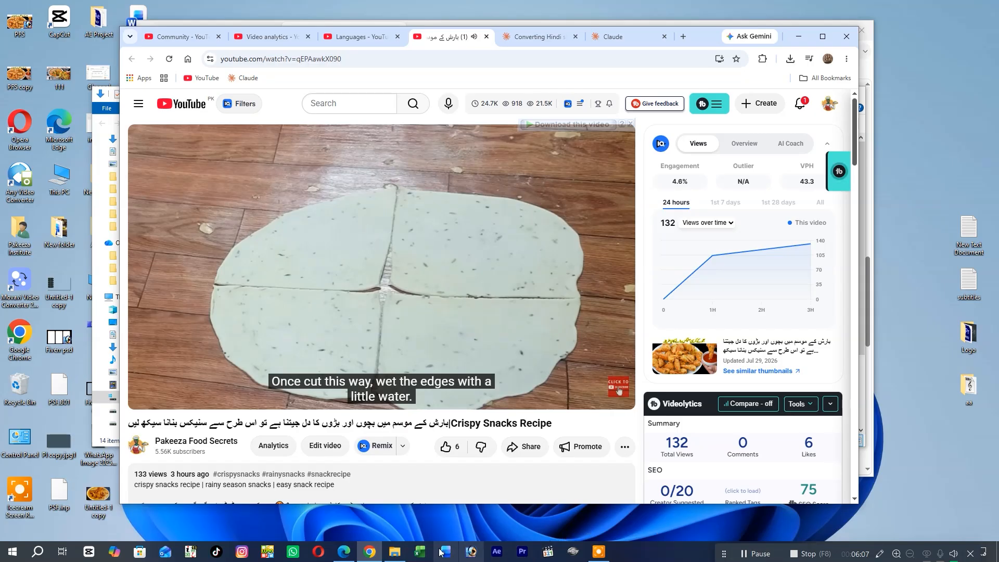
- Reopen subtitles_english from the Downloads folder in Notepad and review its timed entries from the beginning towards the end
left_click(396, 552)
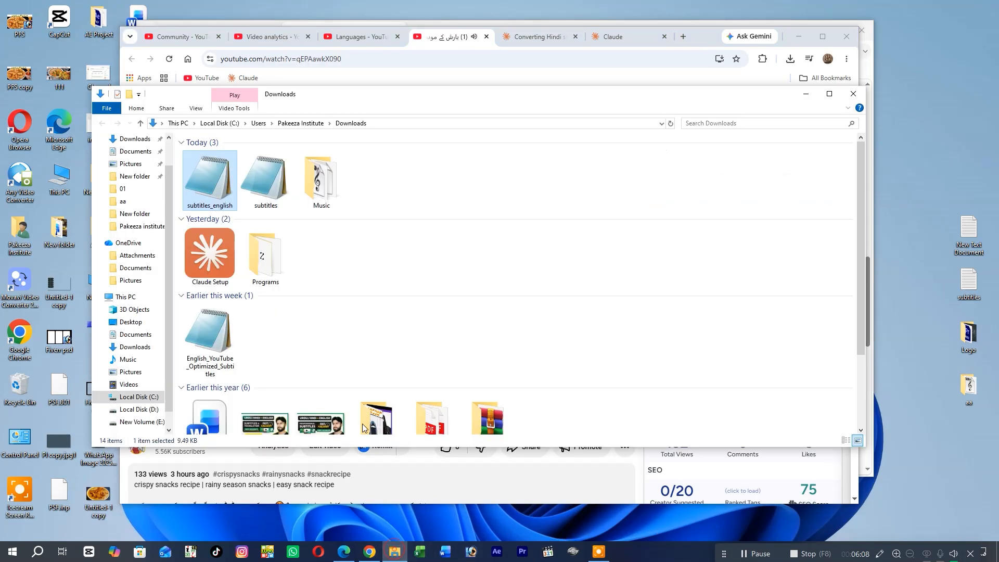
double_click(211, 179)
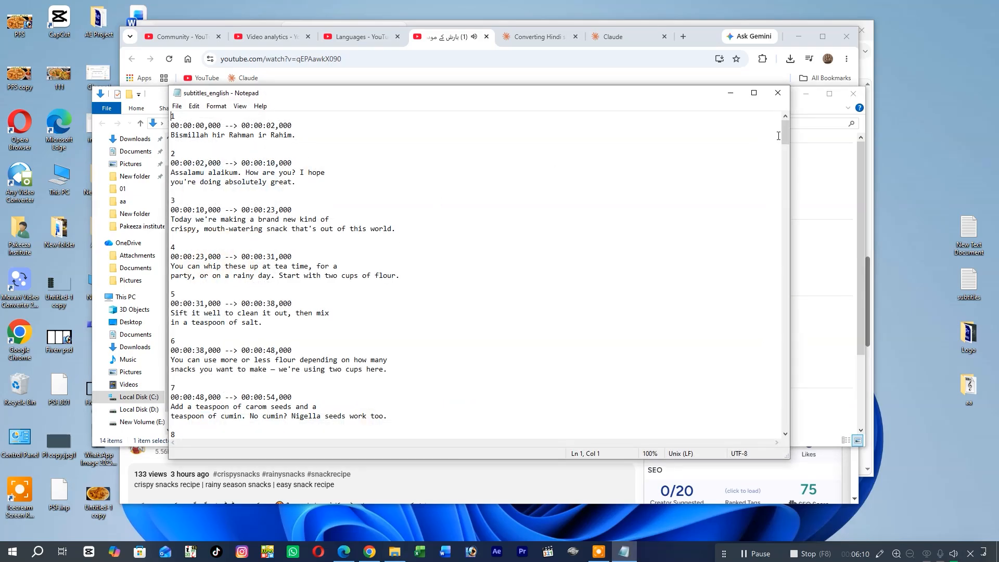
left_click_drag(787, 133, 785, 152)
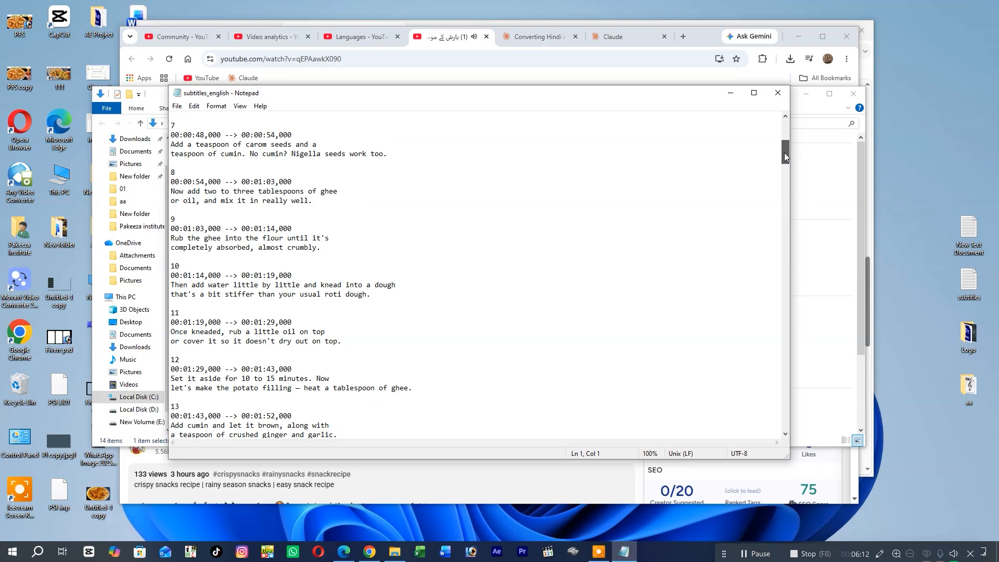
left_click_drag(785, 152, 809, 380)
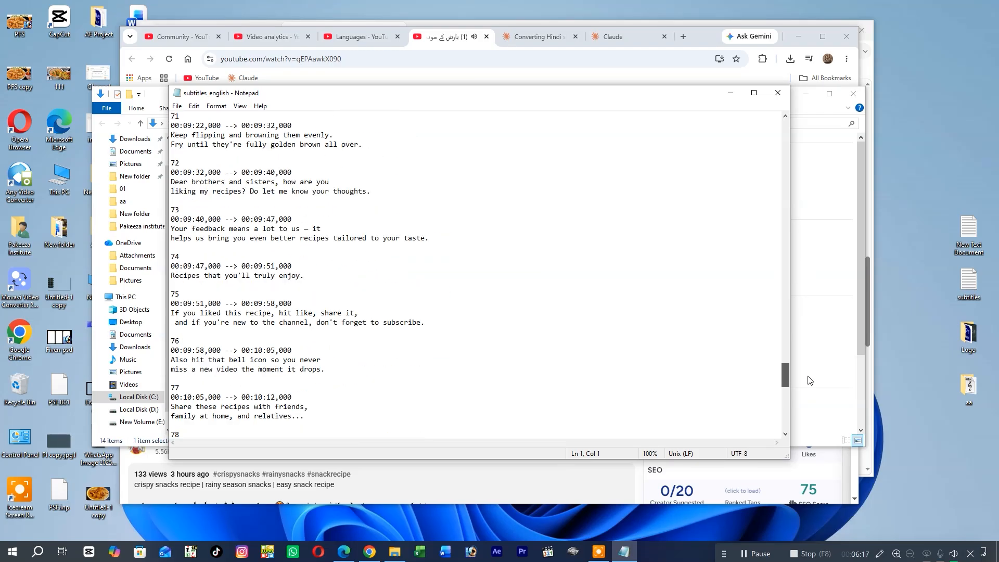